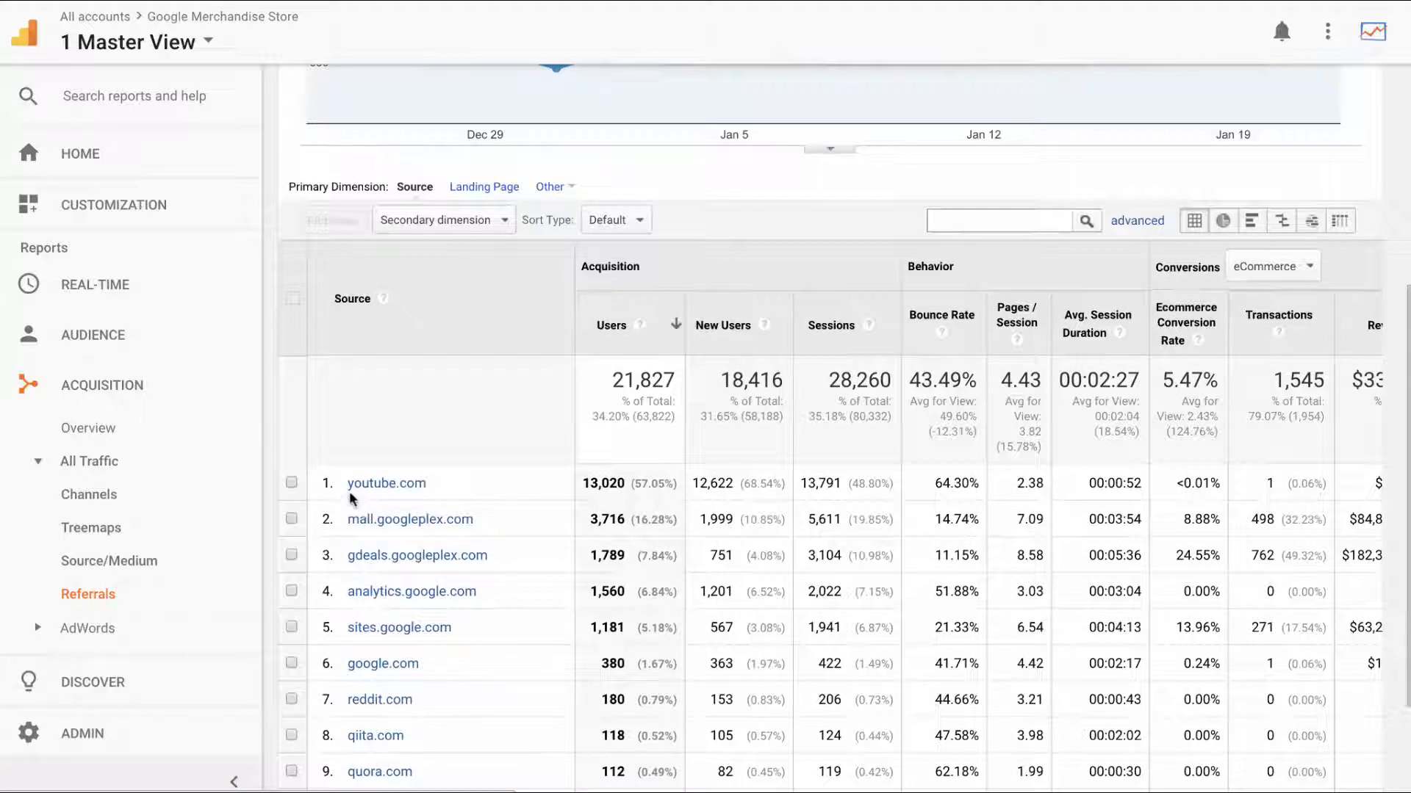
- Open the youtube.com source in the Referral Traffic report and review its referral paths
{"action": "left_click", "coordinate": [372, 483]}
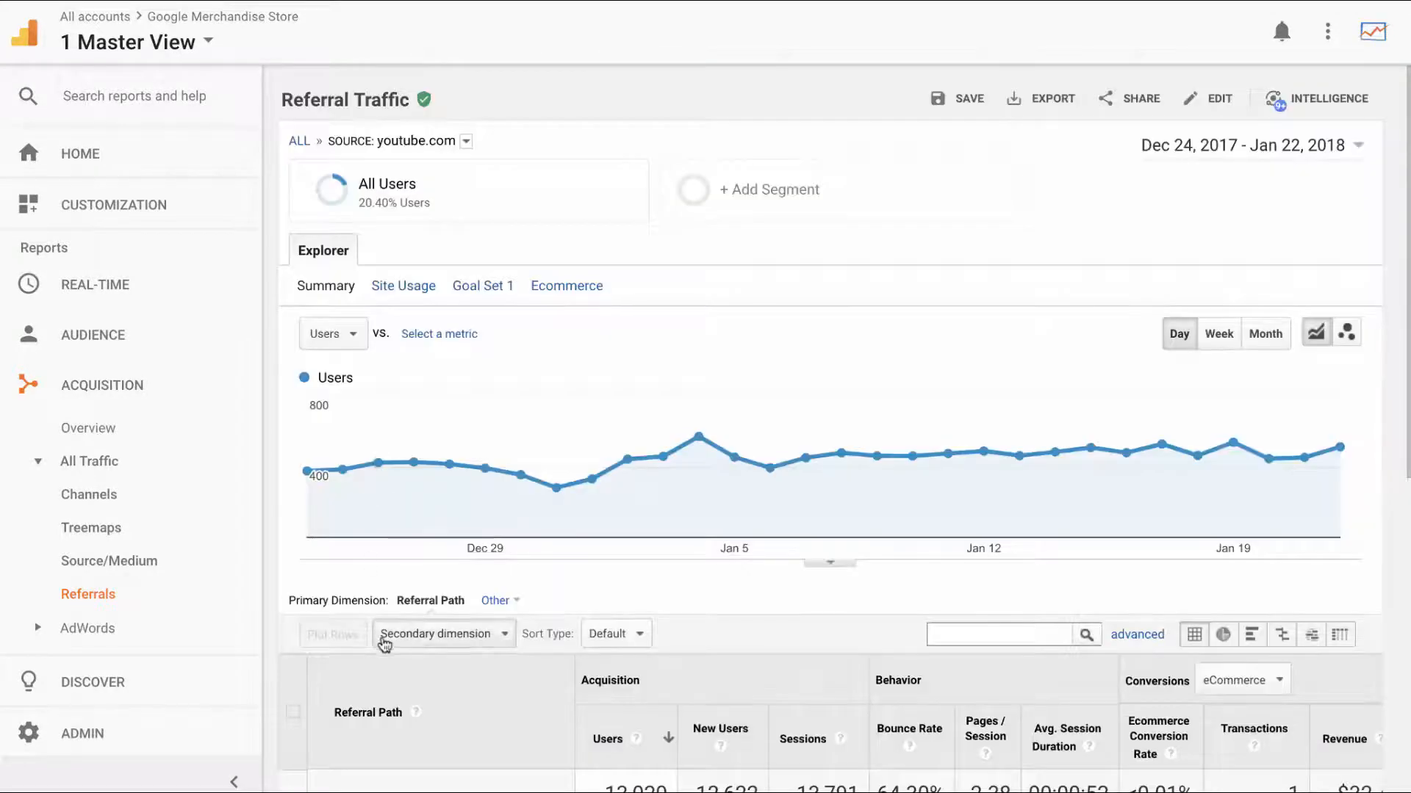
{"action": "scroll", "coordinate": [382, 644], "scroll_direction": "down", "scroll_amount": 3}
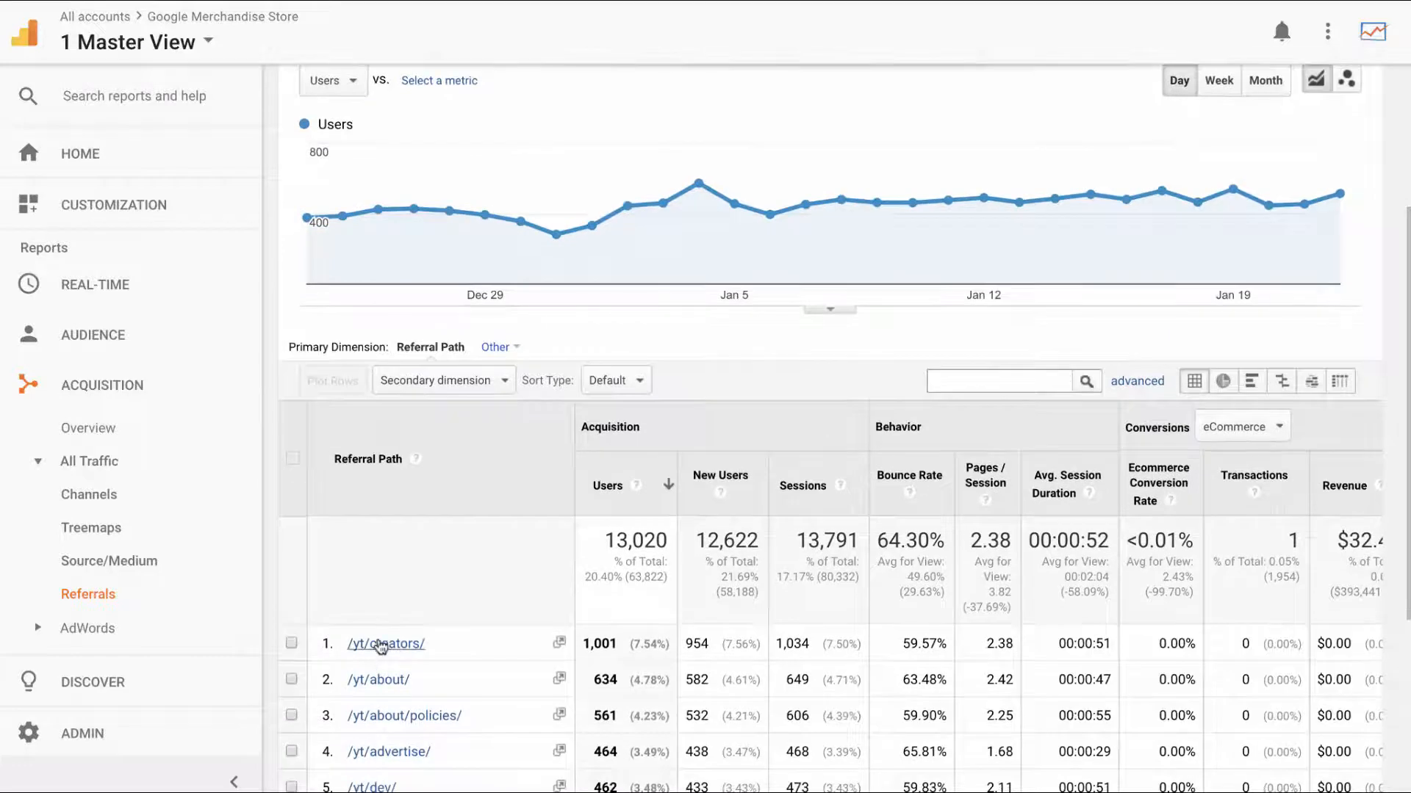
{"action": "scroll", "coordinate": [371, 645], "scroll_direction": "down", "scroll_amount": 2}
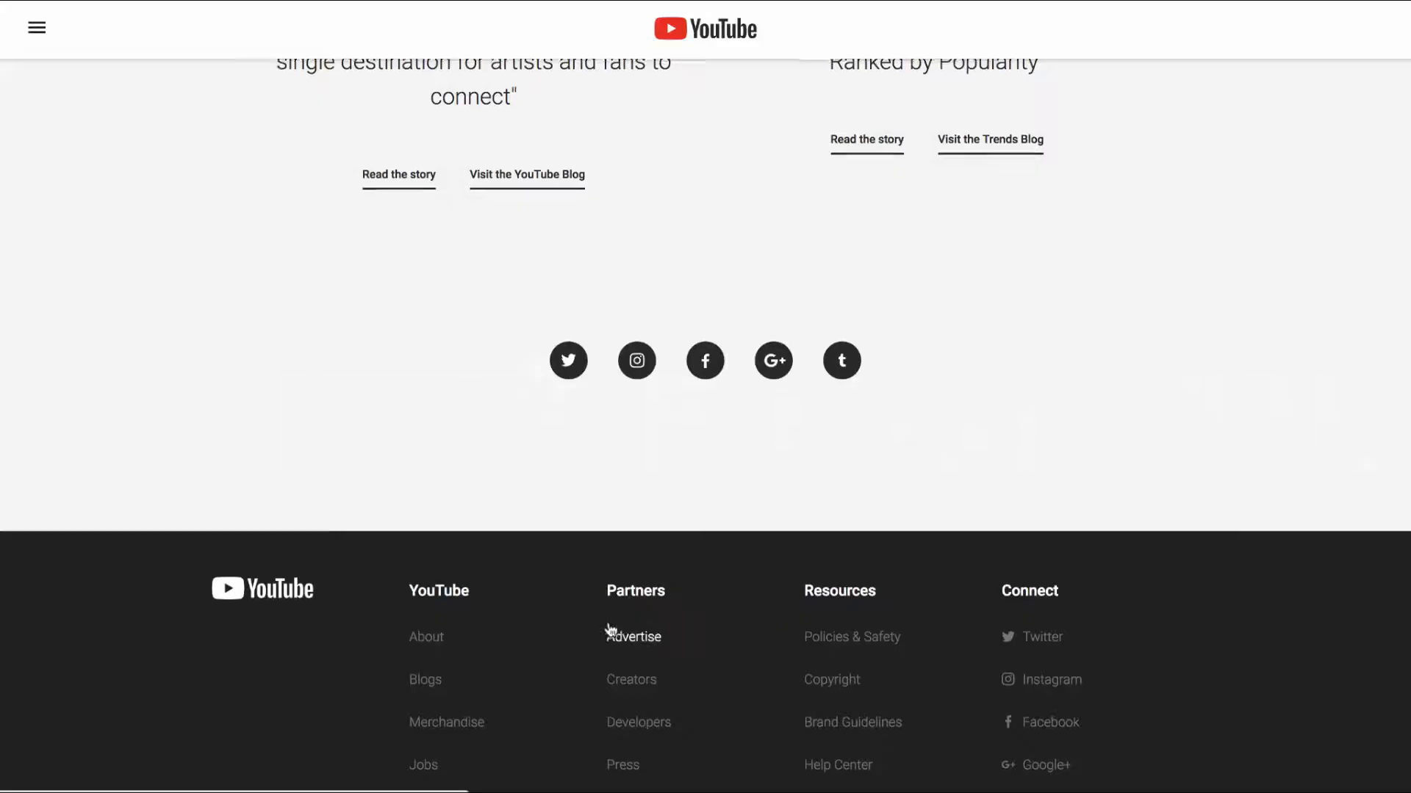
- Follow the Merchandise link in the footer of the YouTube about page
{"action": "scroll", "coordinate": [462, 132], "scroll_direction": "up", "scroll_amount": 2}
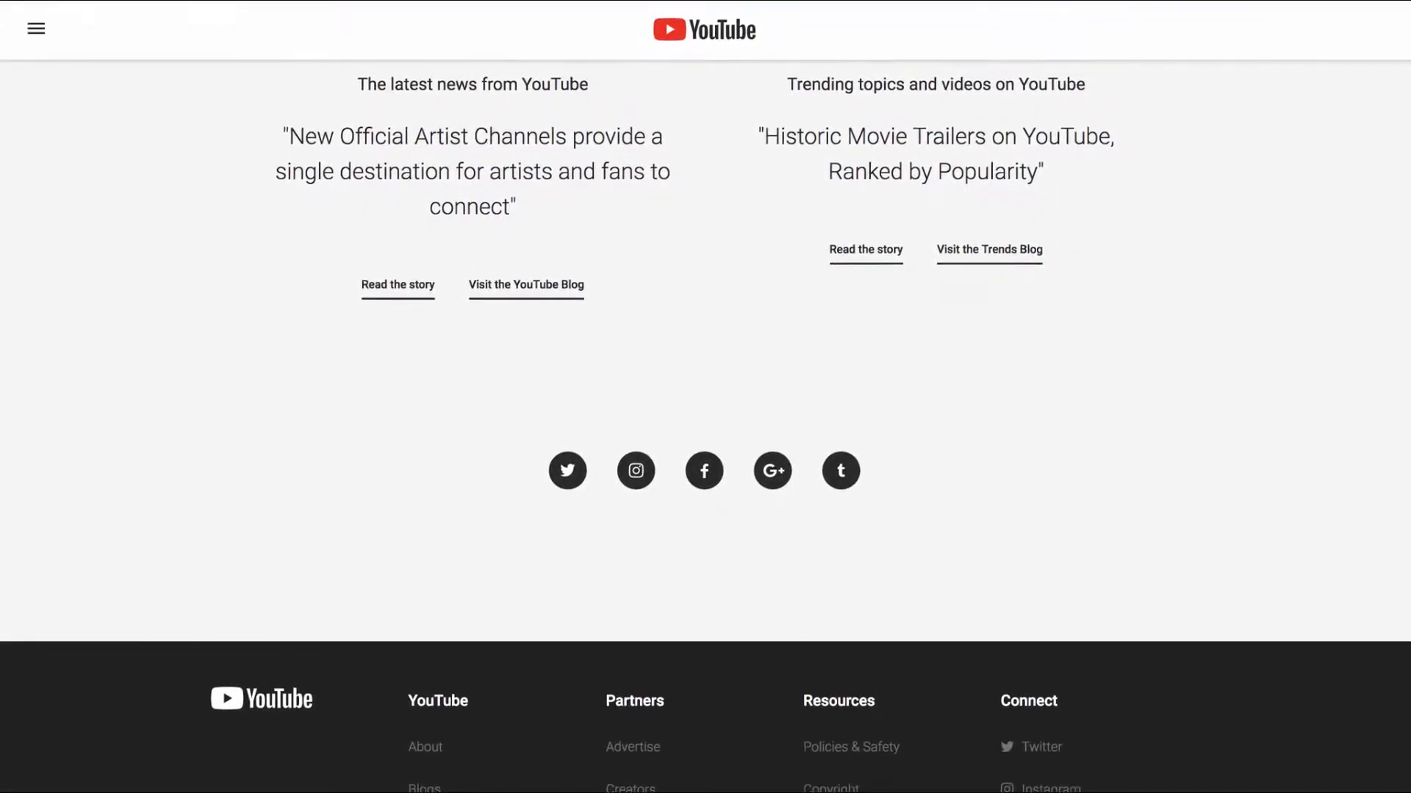
{"action": "scroll", "coordinate": [516, 651], "scroll_direction": "down", "scroll_amount": 3}
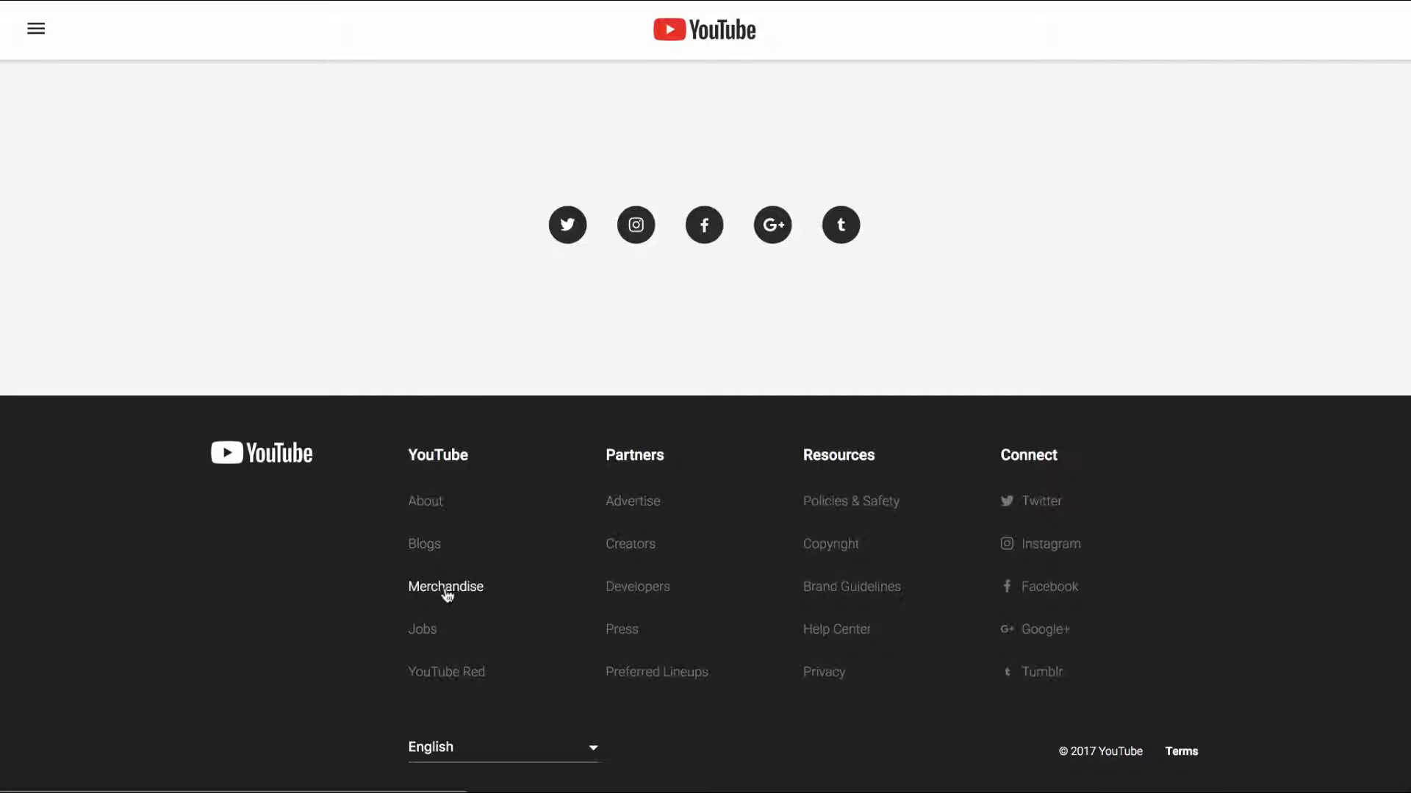
{"action": "left_click", "coordinate": [445, 587]}
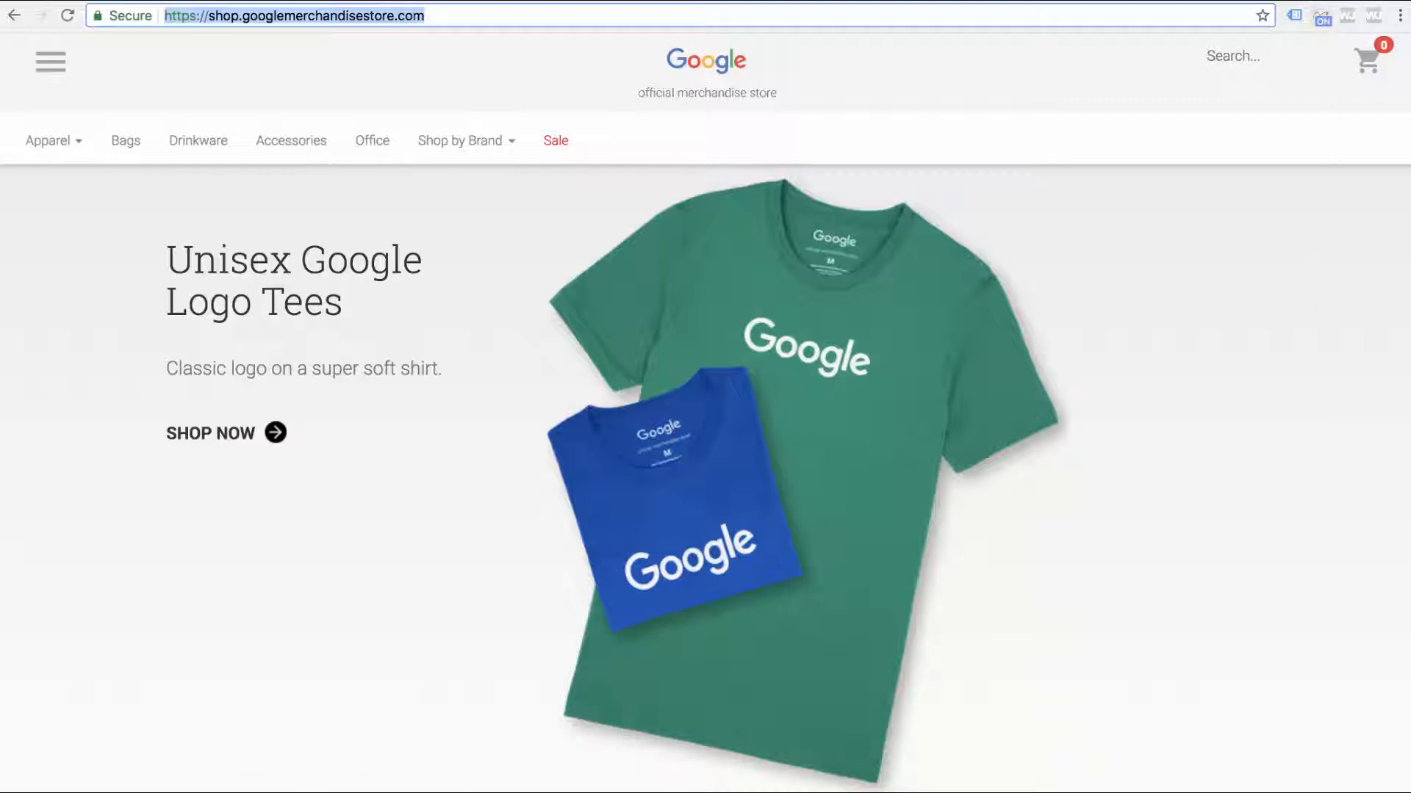
- Open the JavaScript console on the Google Merchandise Store homepage and examine the Google Analytics debug output
{"action": "key", "text": "super+alt+j"}
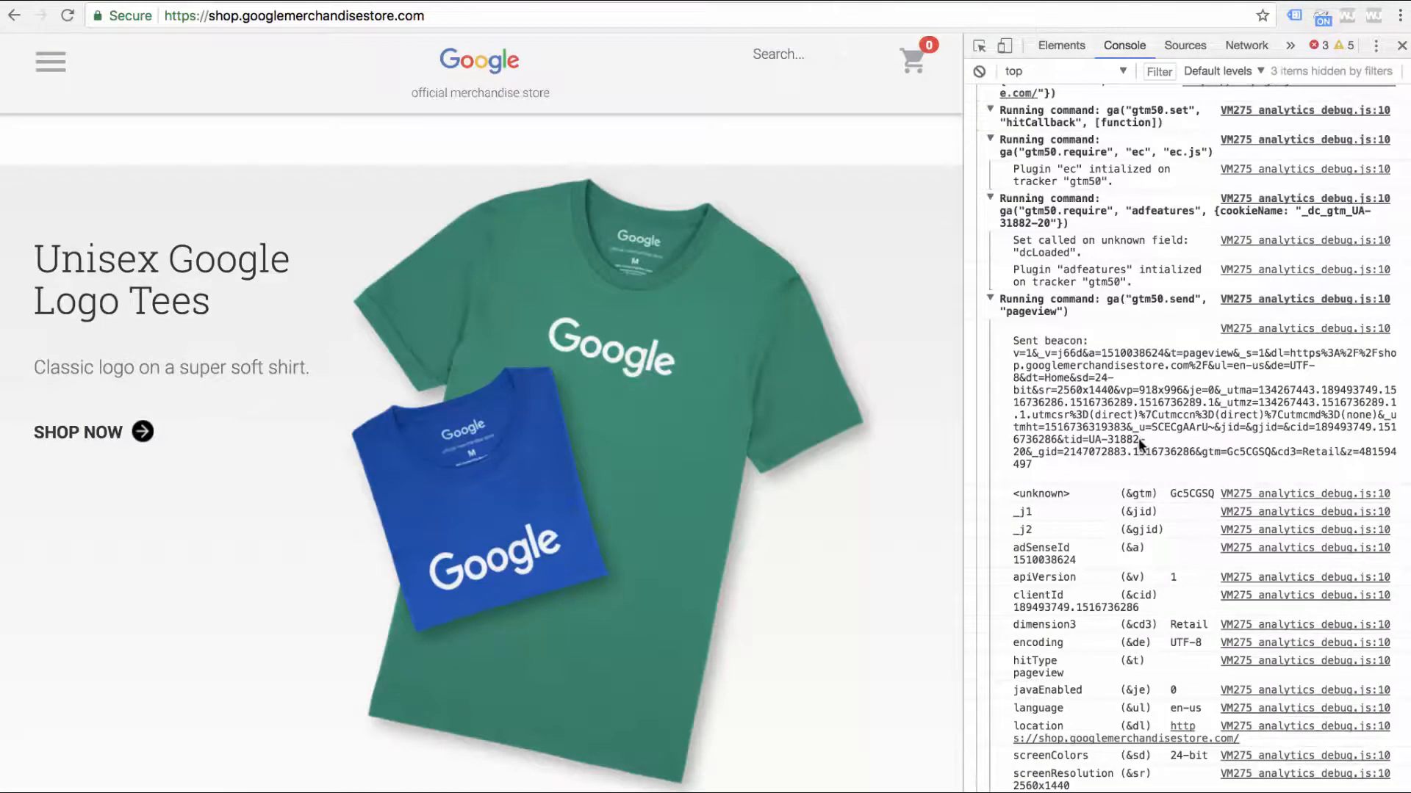
{"action": "scroll", "coordinate": [1141, 447], "scroll_direction": "down", "scroll_amount": 5}
{"action": "scroll", "coordinate": [1141, 447], "scroll_direction": "down", "scroll_amount": 3}
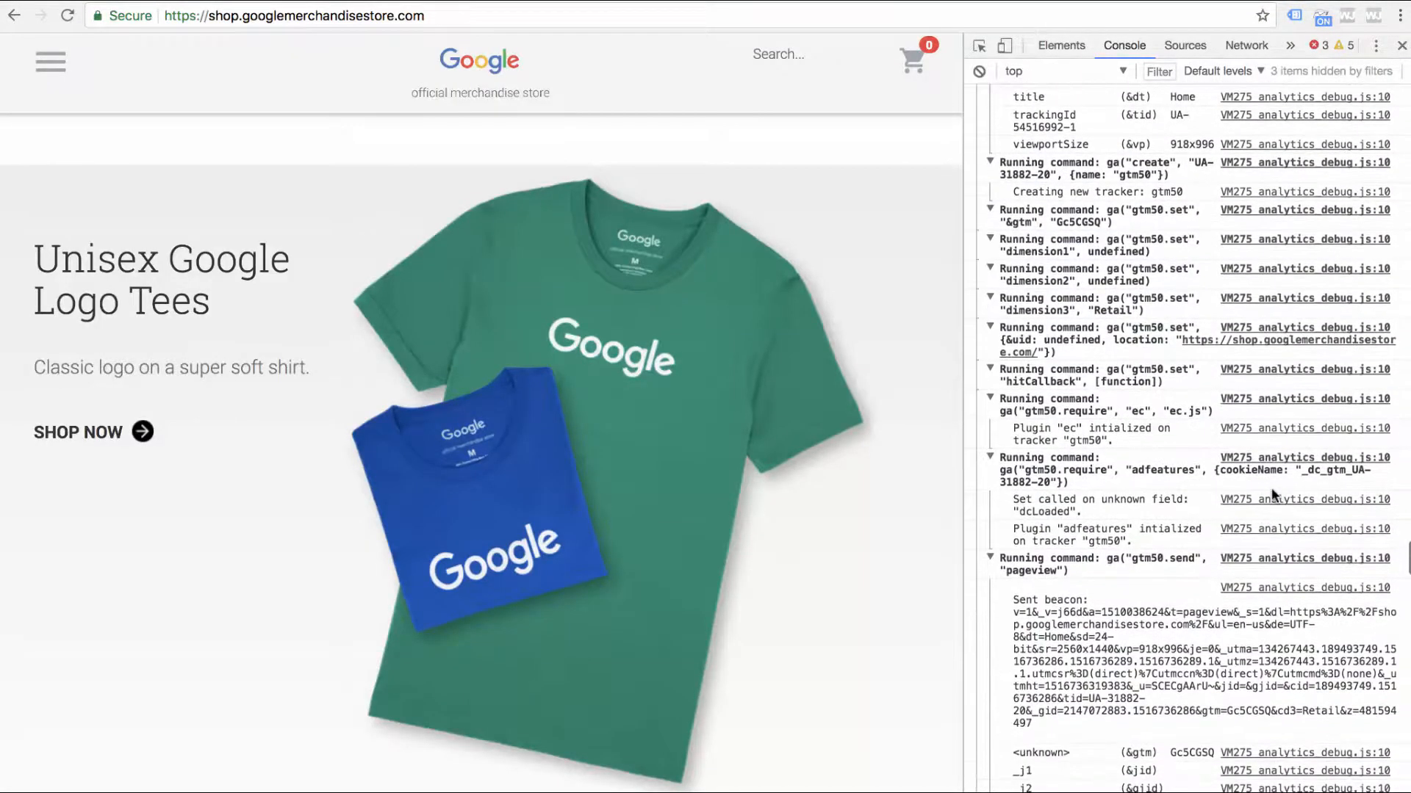
{"action": "scroll", "coordinate": [1272, 494], "scroll_direction": "up", "scroll_amount": 3}
{"action": "scroll", "coordinate": [1315, 525], "scroll_direction": "up", "scroll_amount": 10}
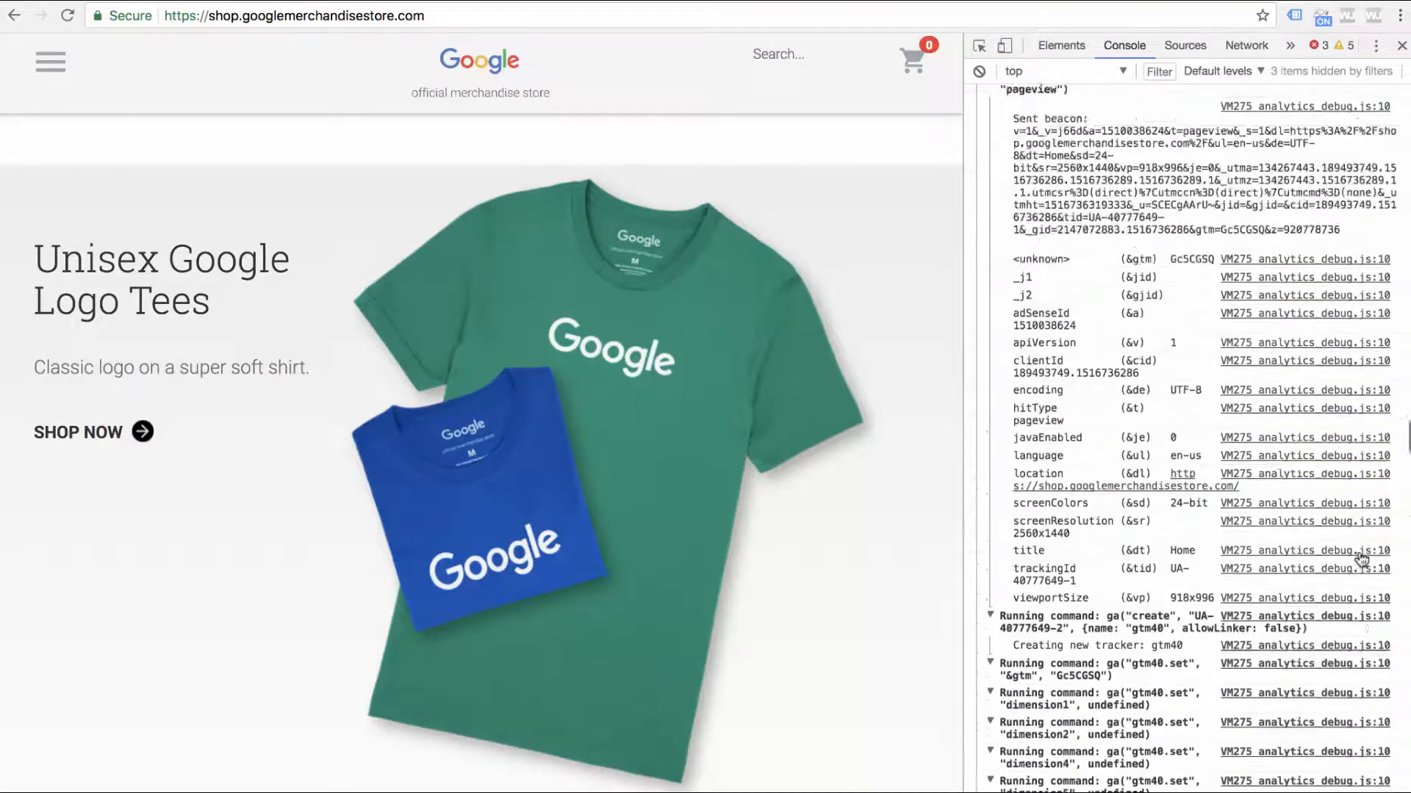
{"action": "scroll", "coordinate": [1322, 514], "scroll_direction": "up", "scroll_amount": 10}
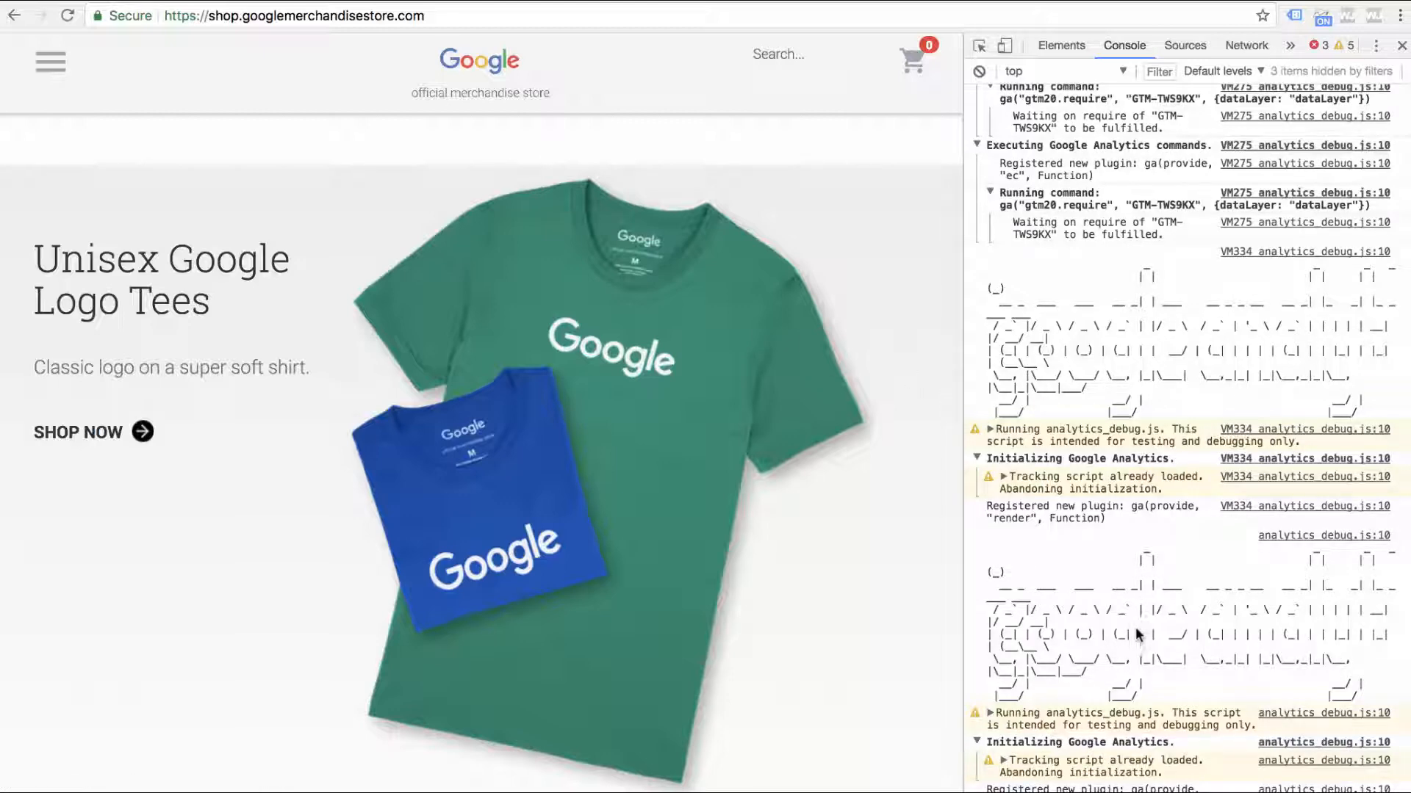
{"action": "scroll", "coordinate": [1140, 623], "scroll_direction": "down", "scroll_amount": 15}
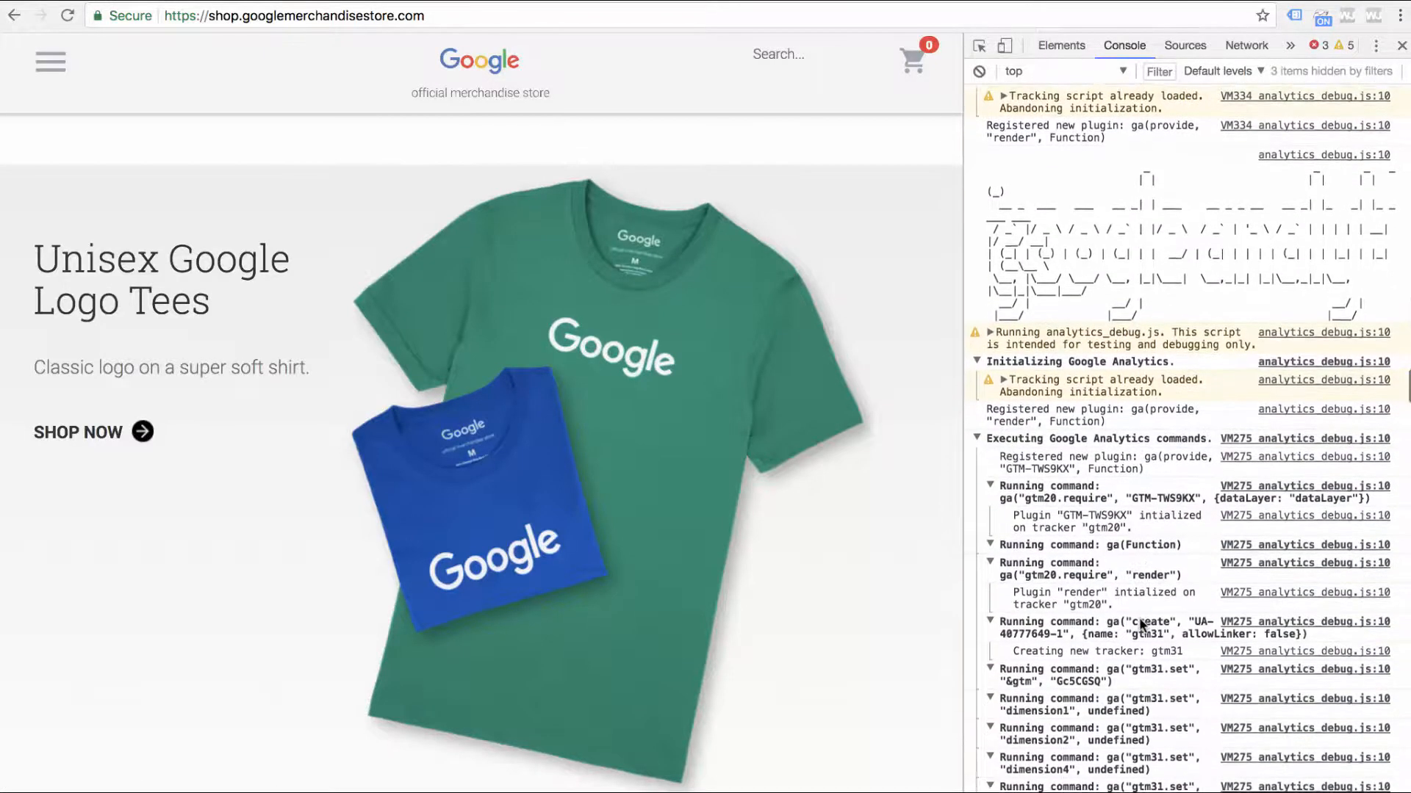
- Compare the pageview hits sent by the gtm31, gtm40 and gtm41 trackers in the console log
{"action": "scroll", "coordinate": [1140, 625], "scroll_direction": "down", "scroll_amount": 2}
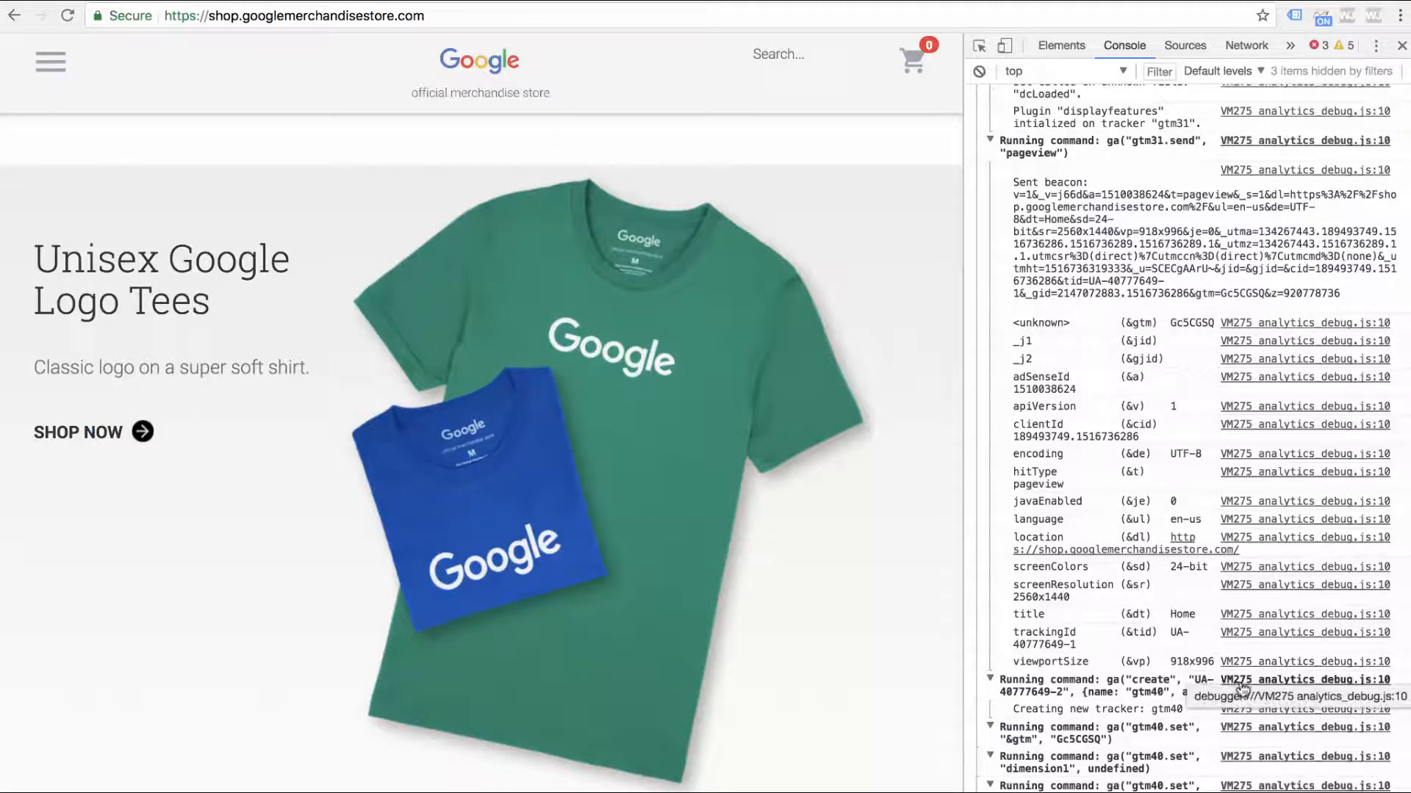
{"action": "scroll", "coordinate": [1240, 687], "scroll_direction": "down", "scroll_amount": 15}
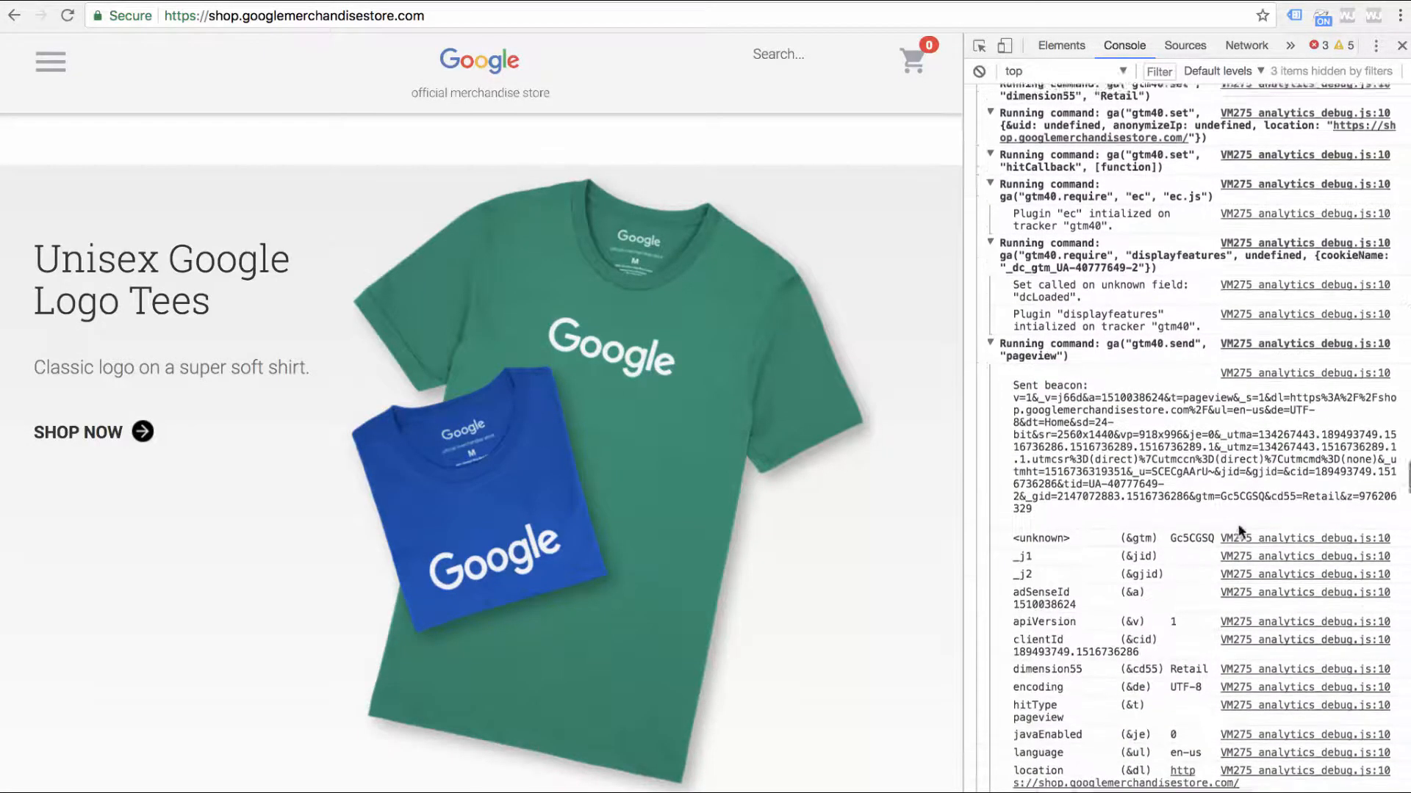
{"action": "scroll", "coordinate": [1240, 531], "scroll_direction": "down", "scroll_amount": 20}
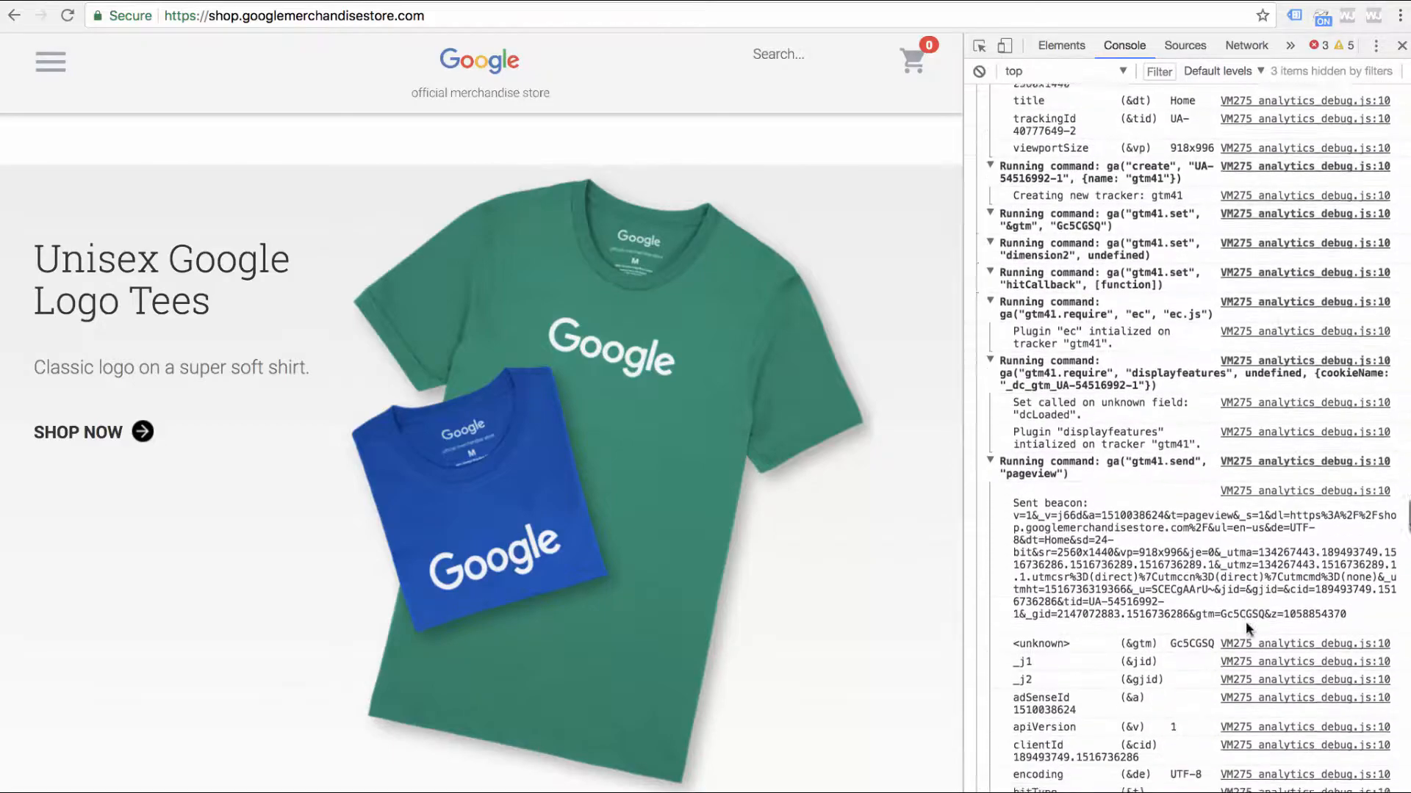
{"action": "scroll", "coordinate": [1245, 621], "scroll_direction": "up", "scroll_amount": 10}
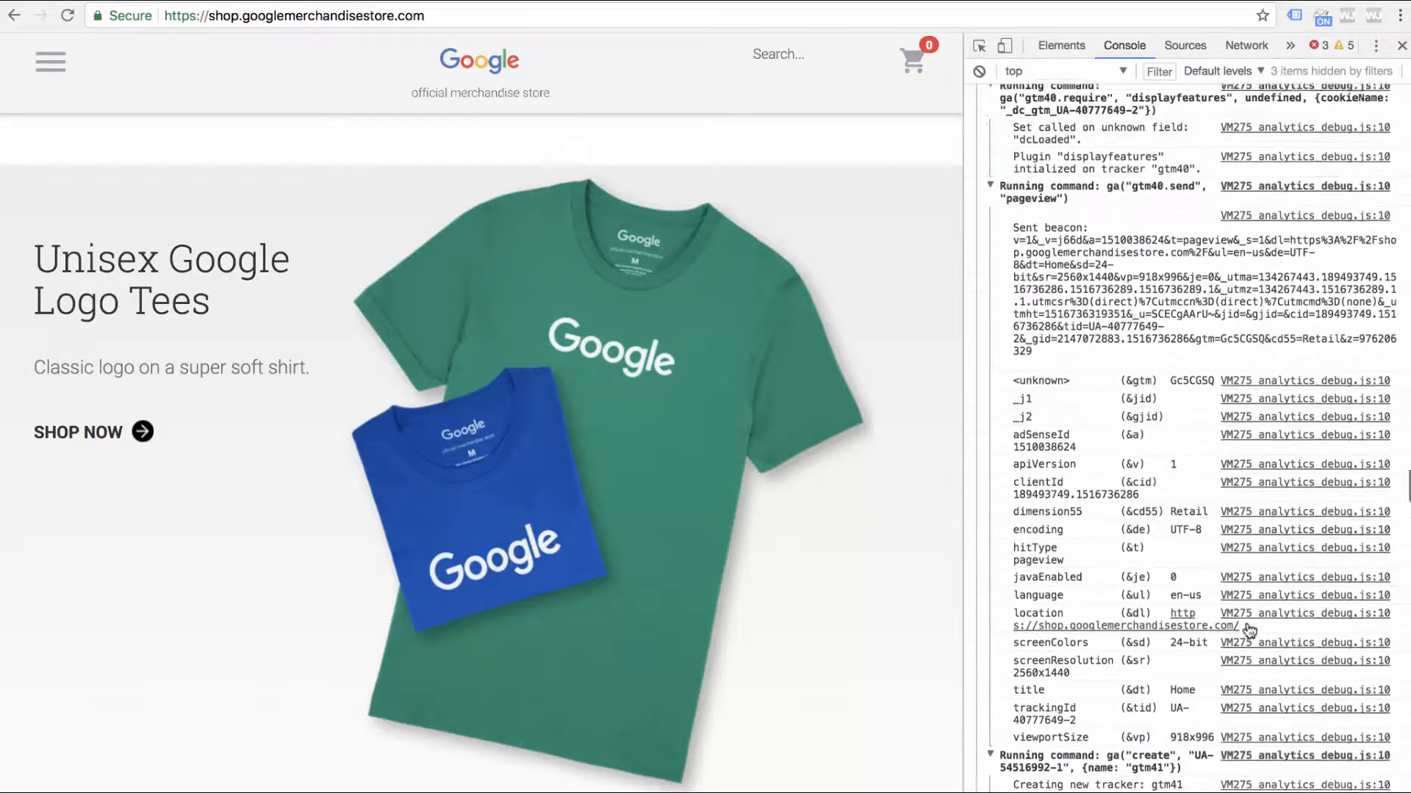
{"action": "scroll", "coordinate": [1249, 629], "scroll_direction": "up", "scroll_amount": 15}
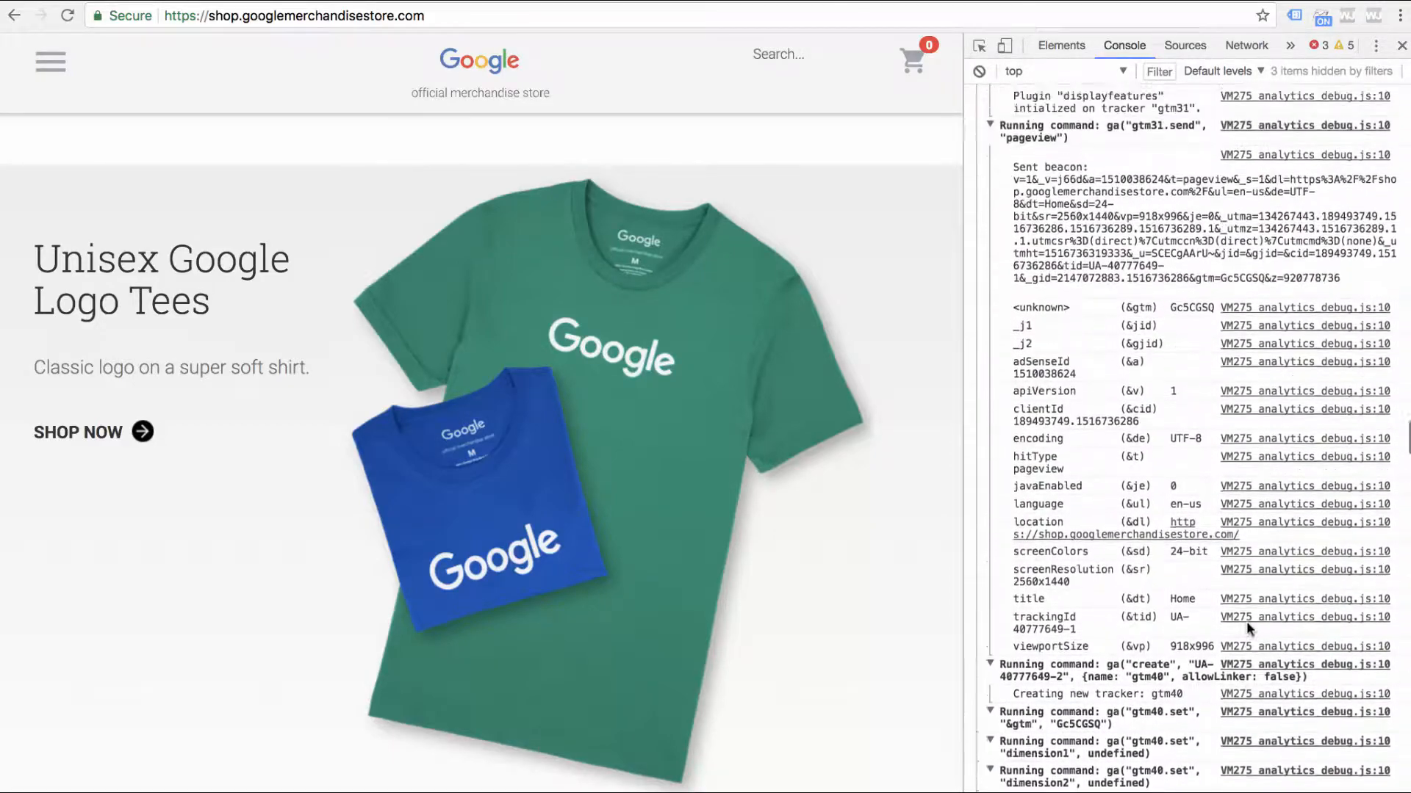
{"action": "scroll", "coordinate": [1246, 620], "scroll_direction": "up", "scroll_amount": 2}
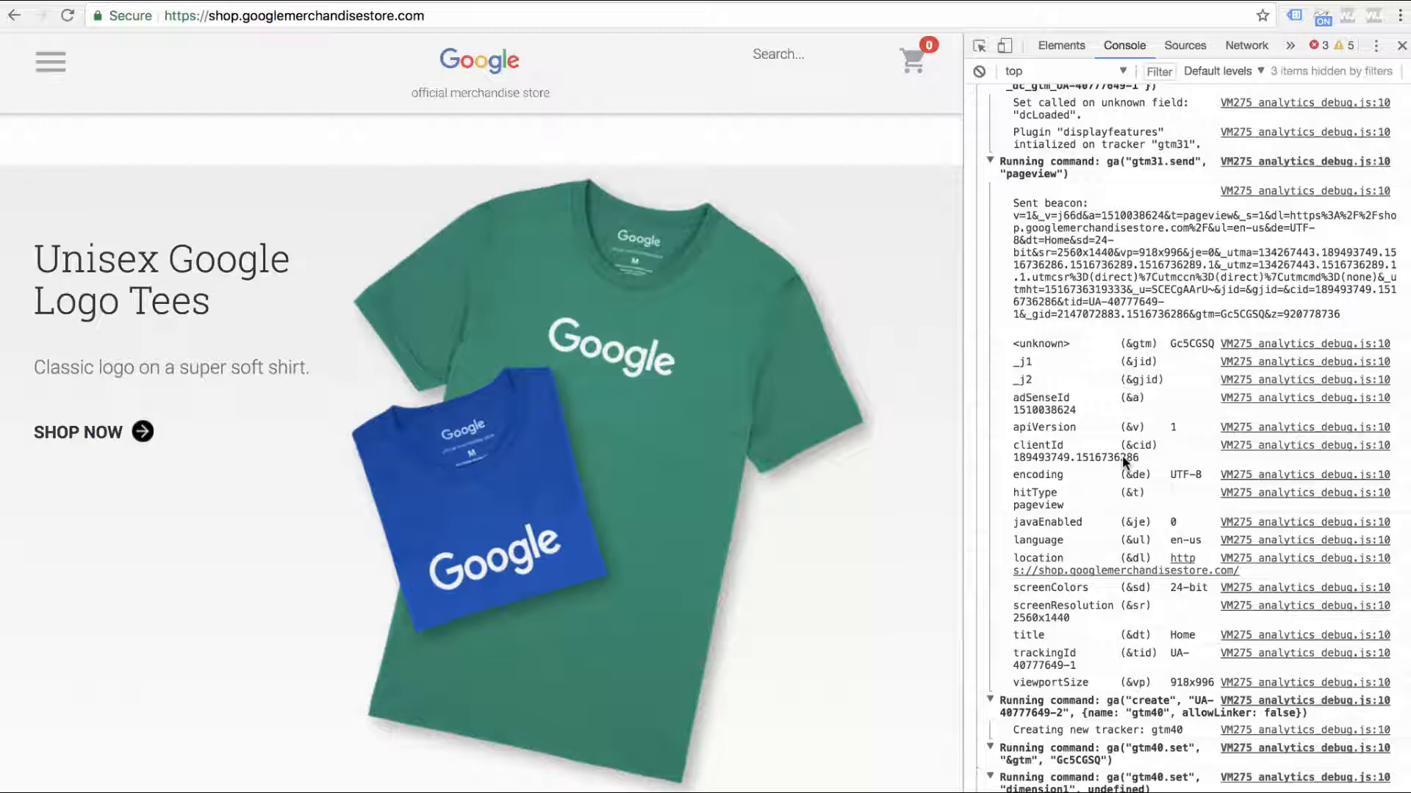
- Examine the clientId parameter of the gtm31 tracker's pageview hit
{"action": "scroll", "coordinate": [1104, 360], "scroll_direction": "up", "scroll_amount": 4}
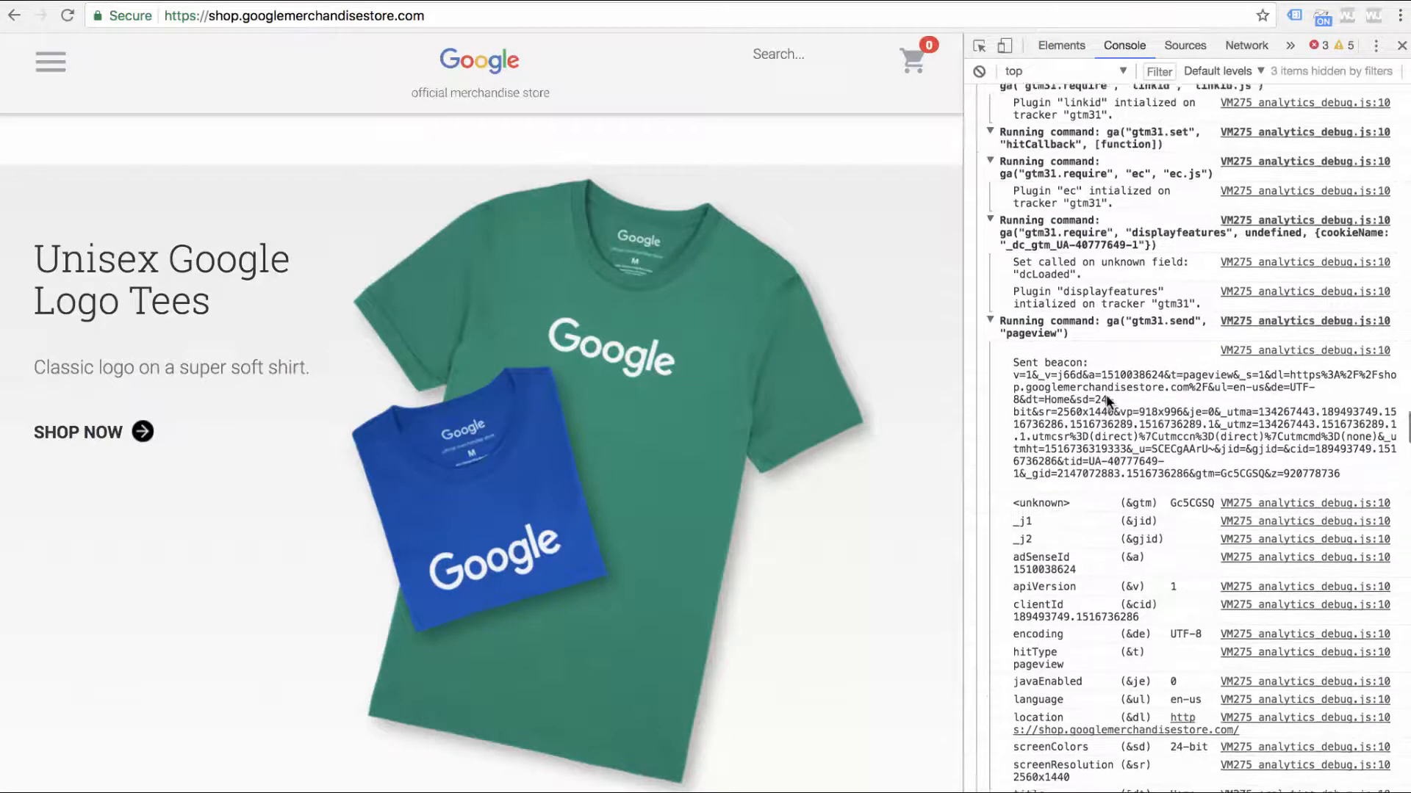
{"action": "scroll", "coordinate": [1105, 394], "scroll_direction": "down", "scroll_amount": 5}
{"action": "scroll", "coordinate": [1106, 398], "scroll_direction": "down", "scroll_amount": 2}
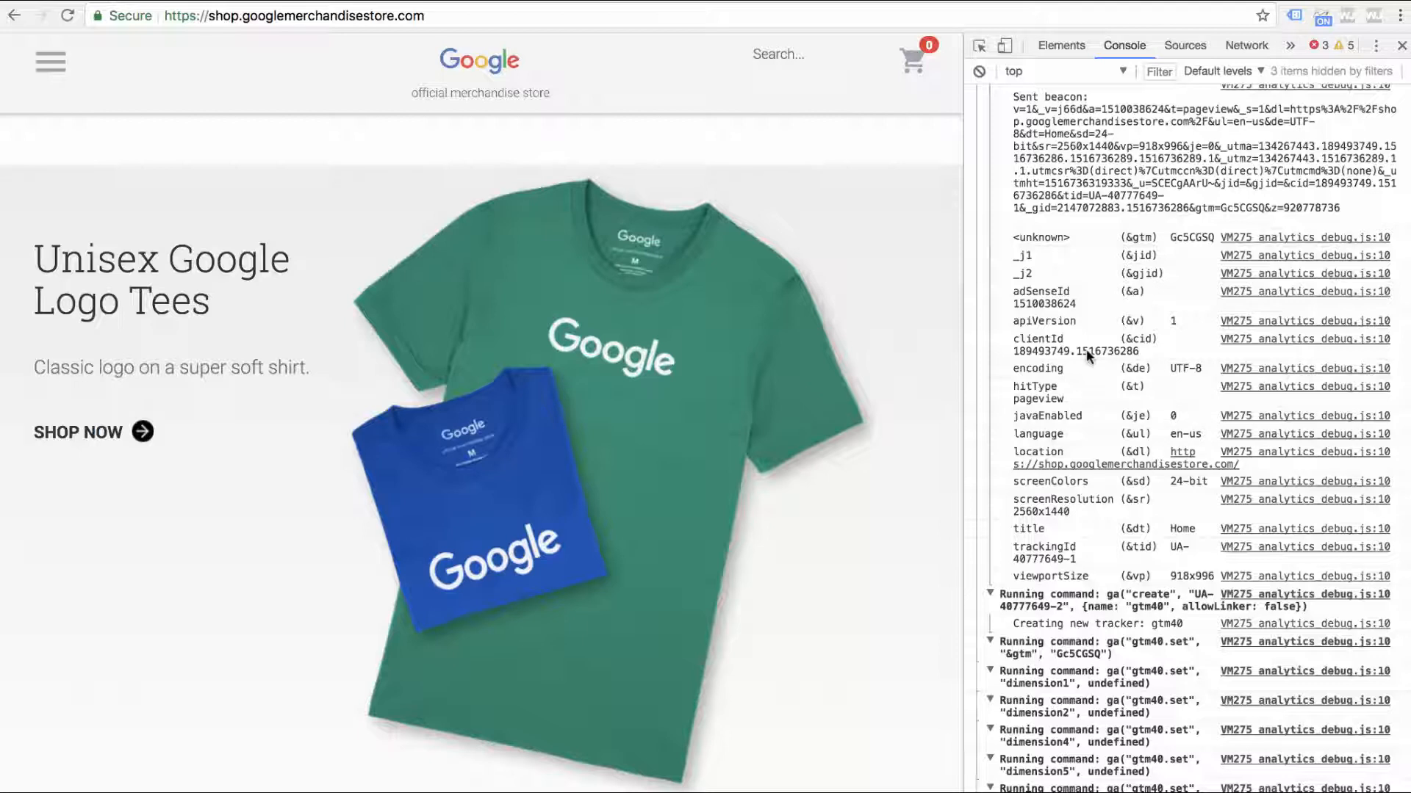
{"action": "mouse_move", "coordinate": [1019, 353]}
{"action": "left_mouse_down"}
{"action": "mouse_move", "coordinate": [1141, 353]}
{"action": "mouse_move", "coordinate": [1017, 353]}
{"action": "left_mouse_up"}
{"action": "left_click", "coordinate": [1045, 356]}
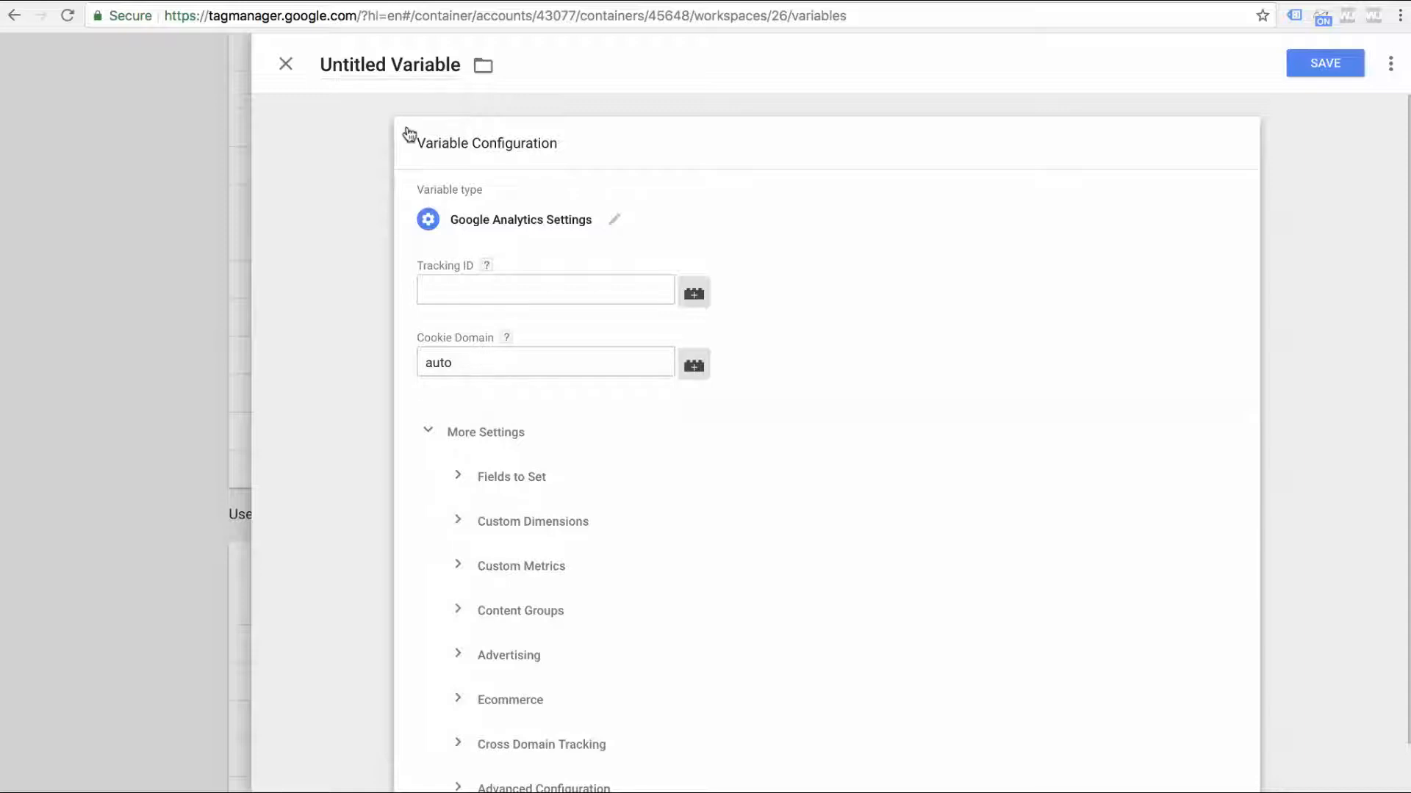
- Discard the open untitled variable in Google Tag Manager and start a new user-defined variable of type Google Analytics Settings
{"action": "left_click", "coordinate": [286, 64]}
{"action": "left_click", "coordinate": [287, 569]}
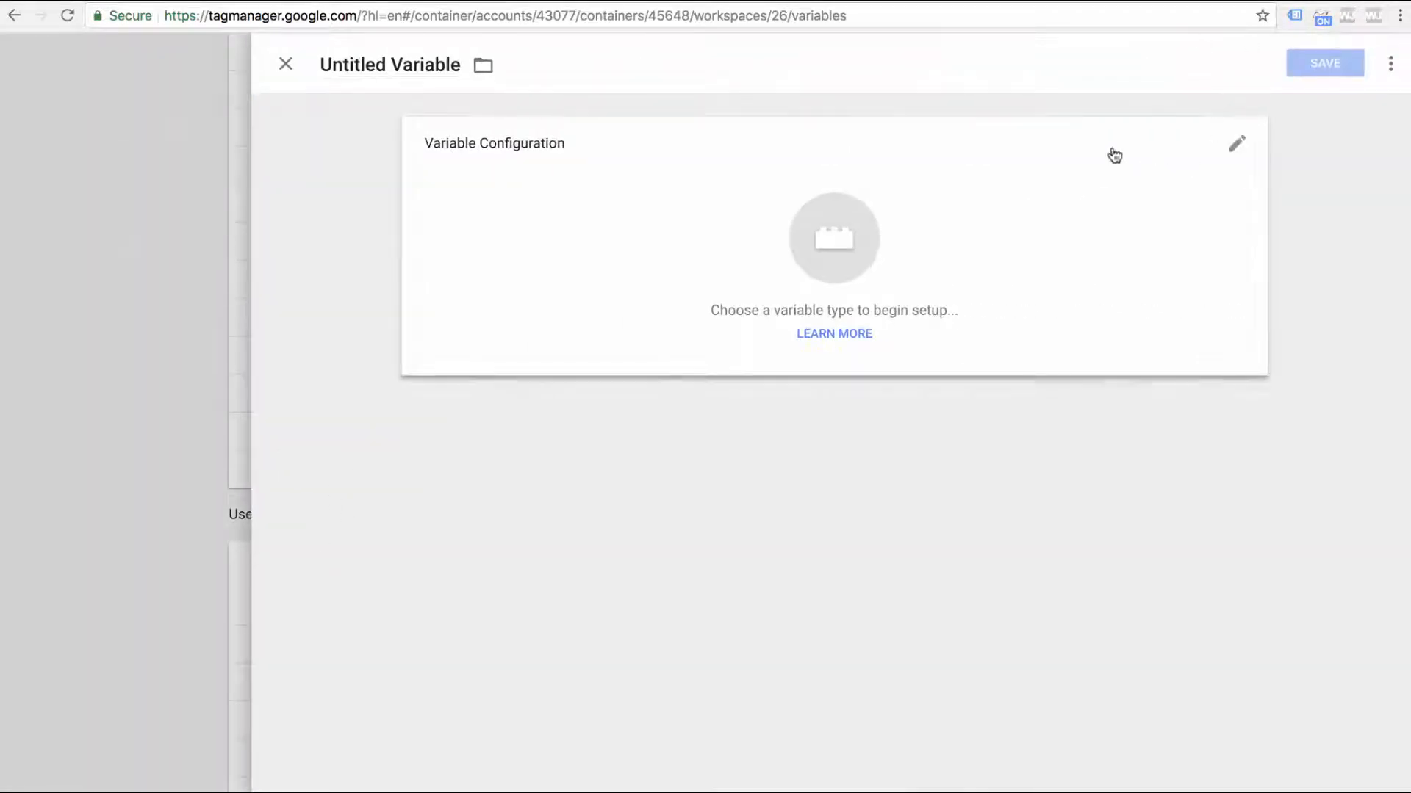
{"action": "left_click", "coordinate": [866, 259]}
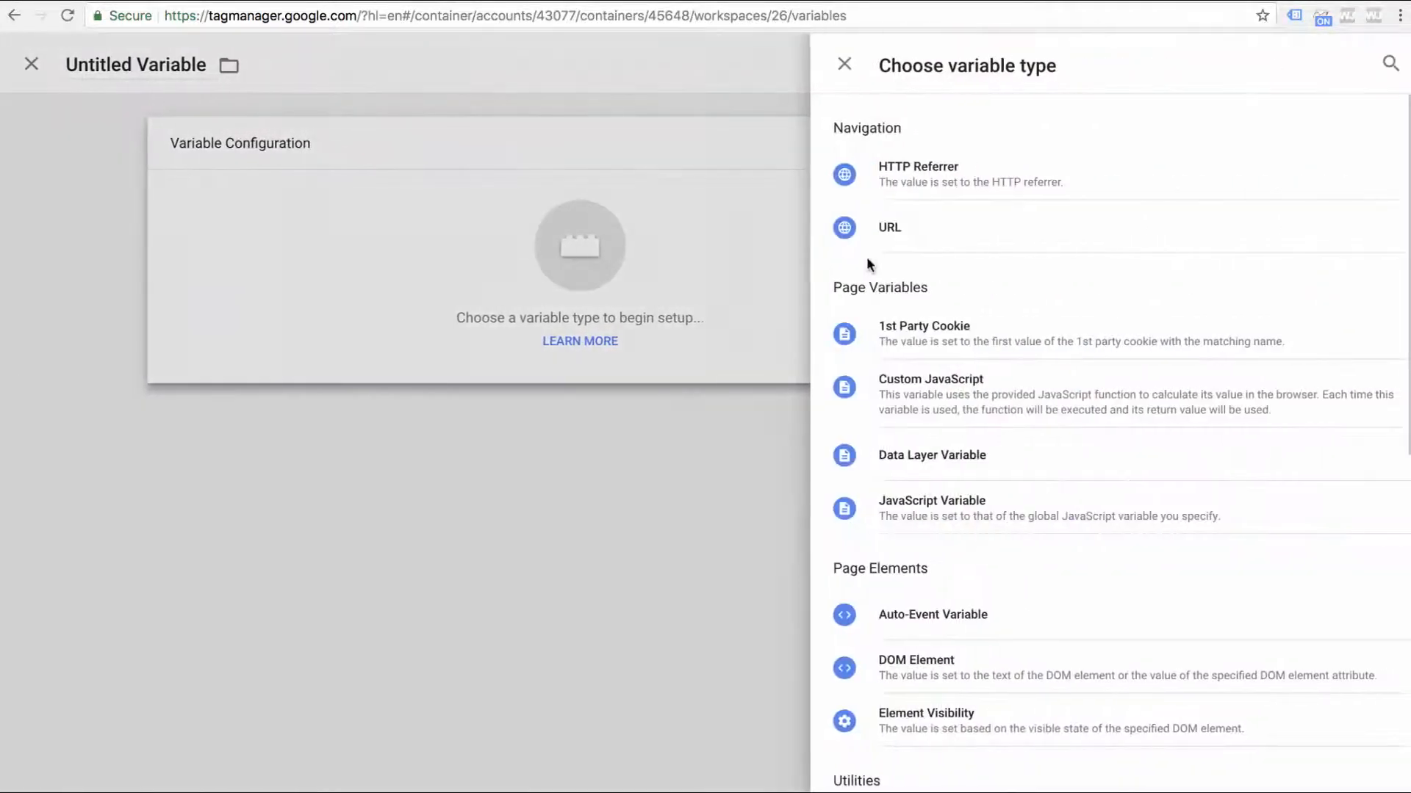
{"action": "scroll", "coordinate": [926, 455], "scroll_direction": "down", "scroll_amount": 7}
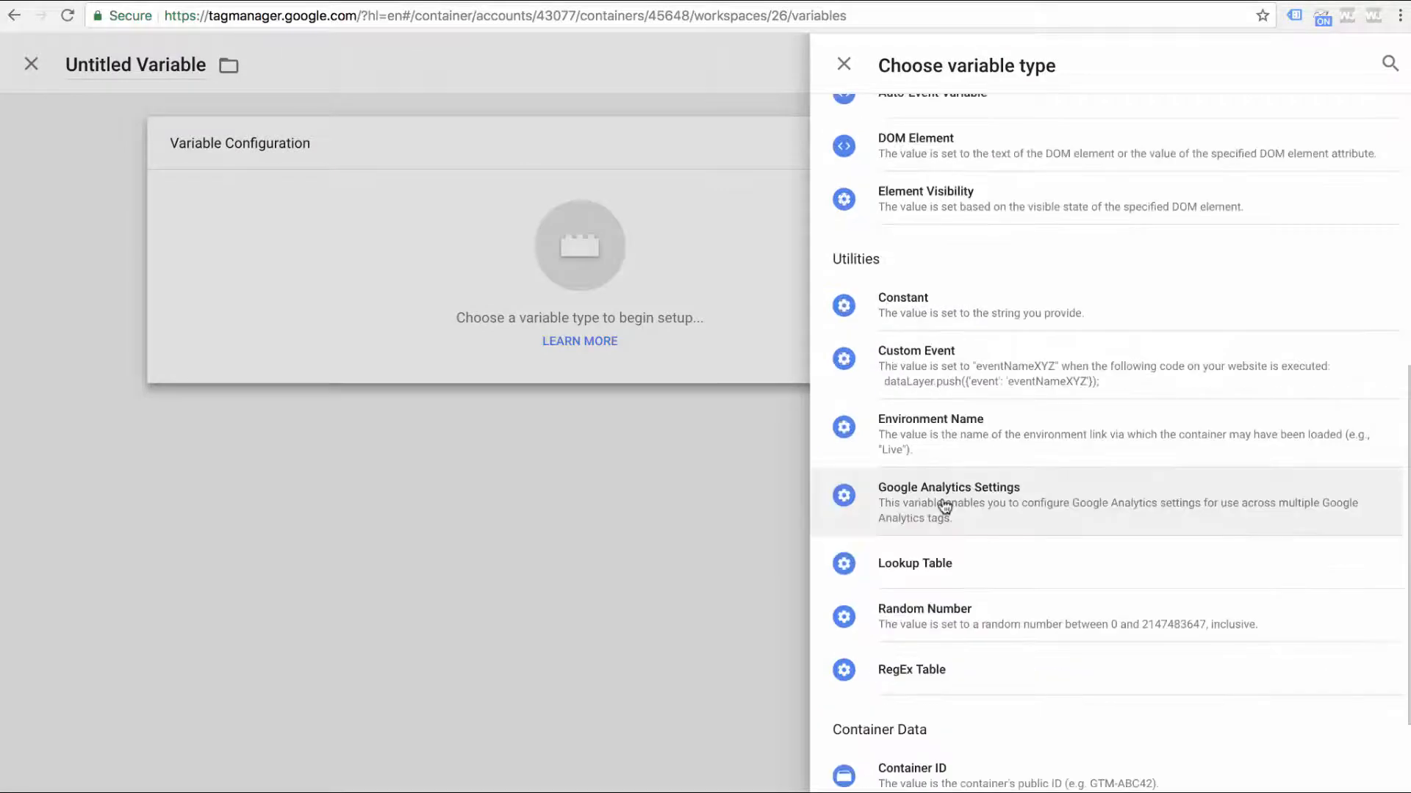
{"action": "left_click", "coordinate": [944, 504]}
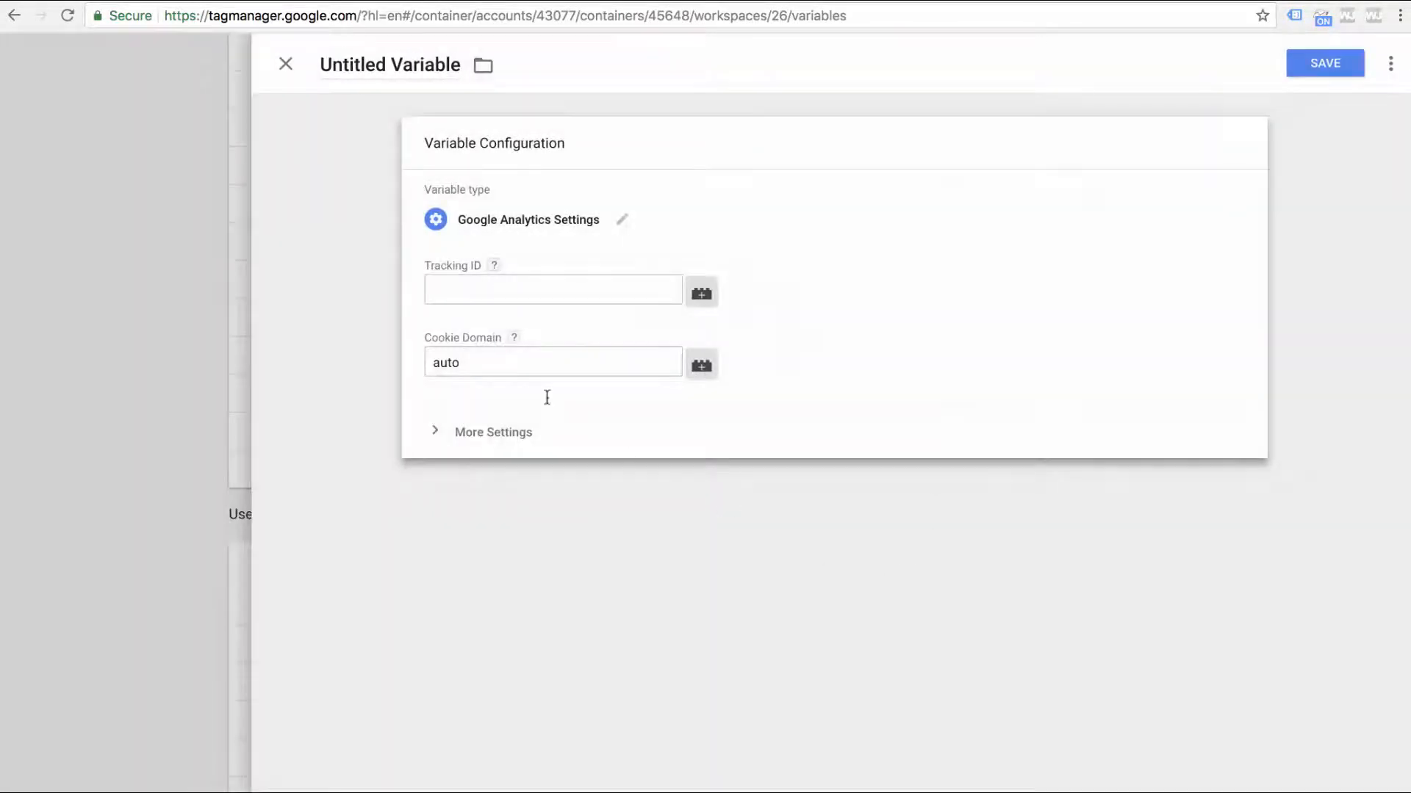
{"action": "left_click", "coordinate": [485, 357]}
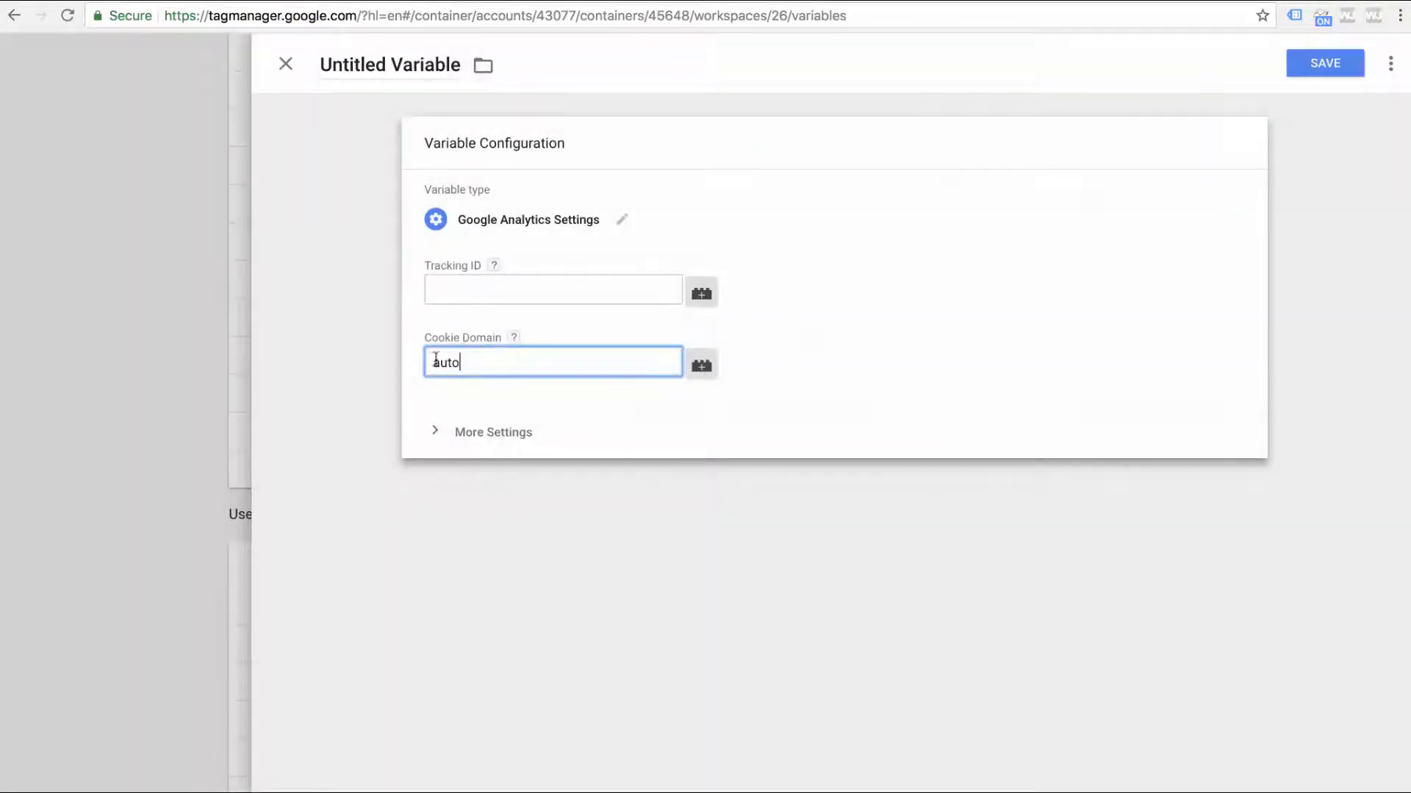
{"action": "key", "text": "Tab"}
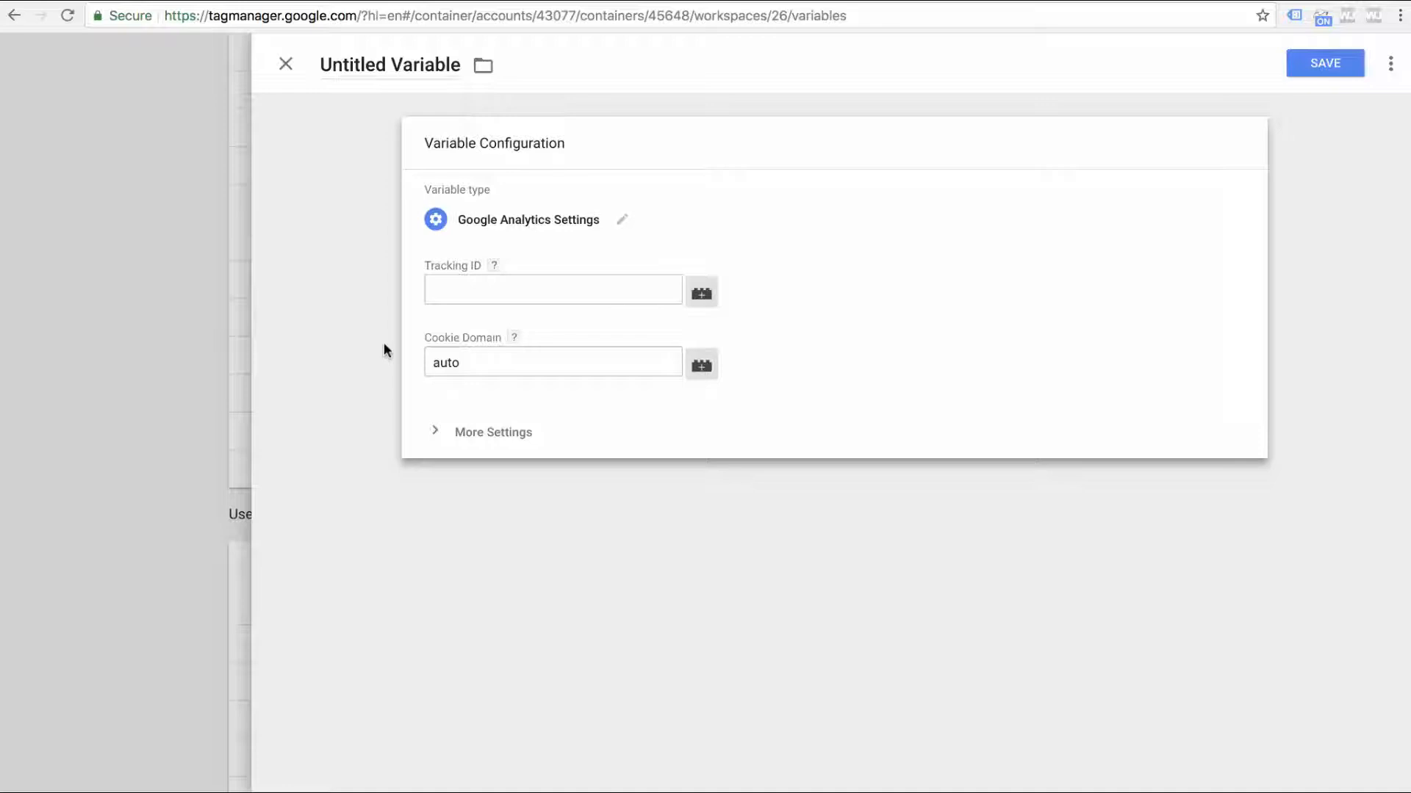
{"action": "left_click", "coordinate": [471, 361]}
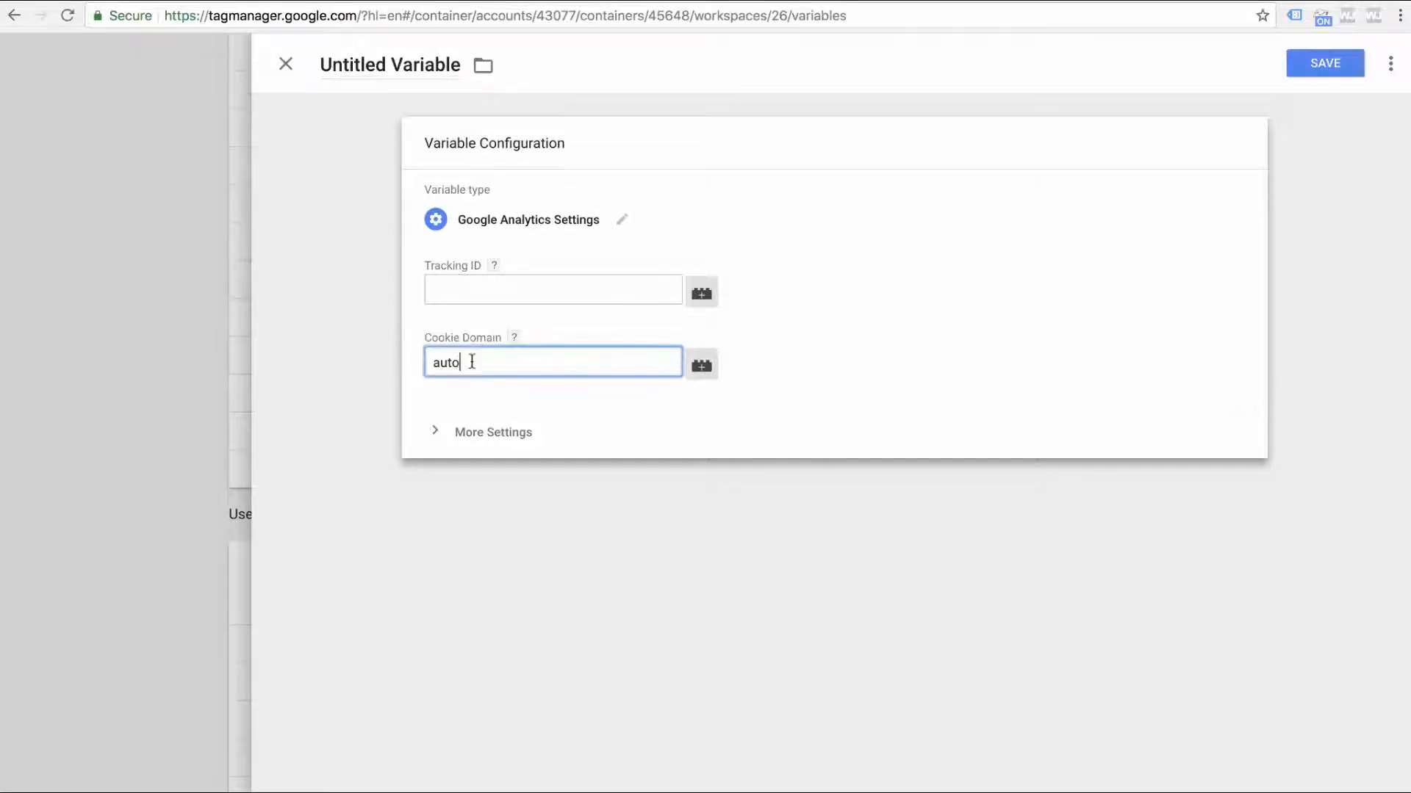
{"action": "left_click_drag", "start_coordinate": [472, 362], "coordinate": [353, 358]}
{"action": "type", "text": "www.jeffalytics.com"}
- Set the Tracking ID to the existing constant variable Jeffalytics GA Account ID -6
{"action": "left_click", "coordinate": [545, 288]}
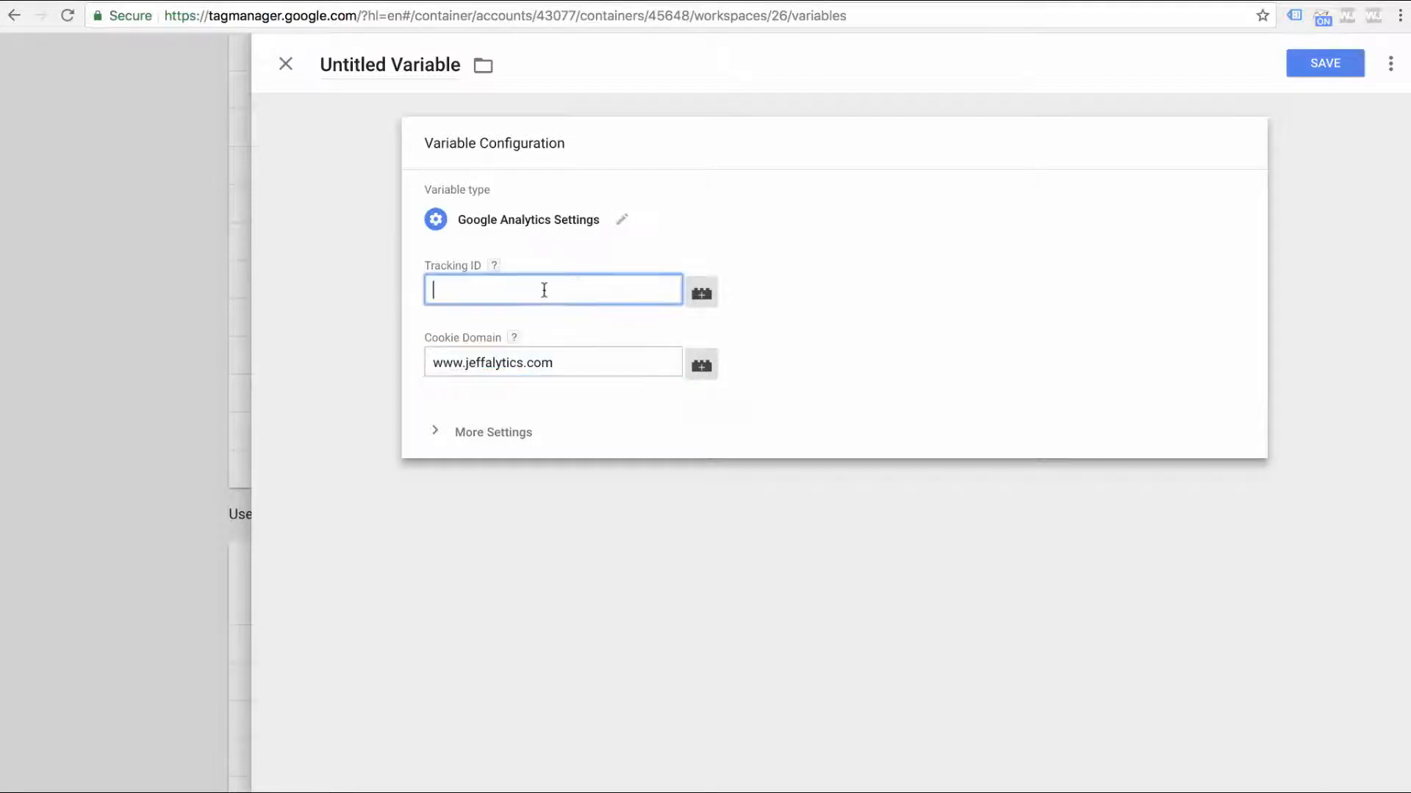
{"action": "left_click", "coordinate": [702, 289]}
{"action": "scroll", "coordinate": [342, 420], "scroll_direction": "down", "scroll_amount": 10}
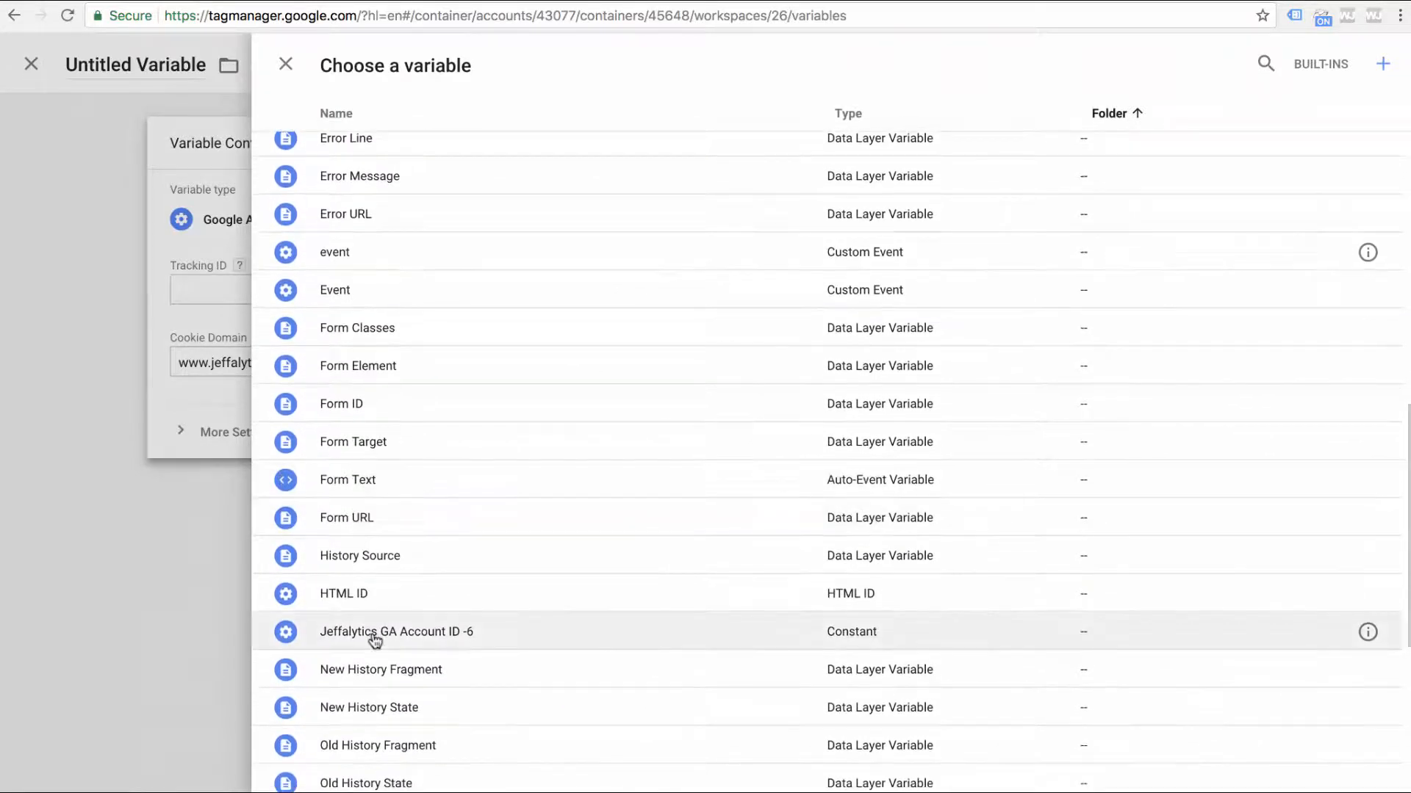
{"action": "left_click", "coordinate": [372, 636]}
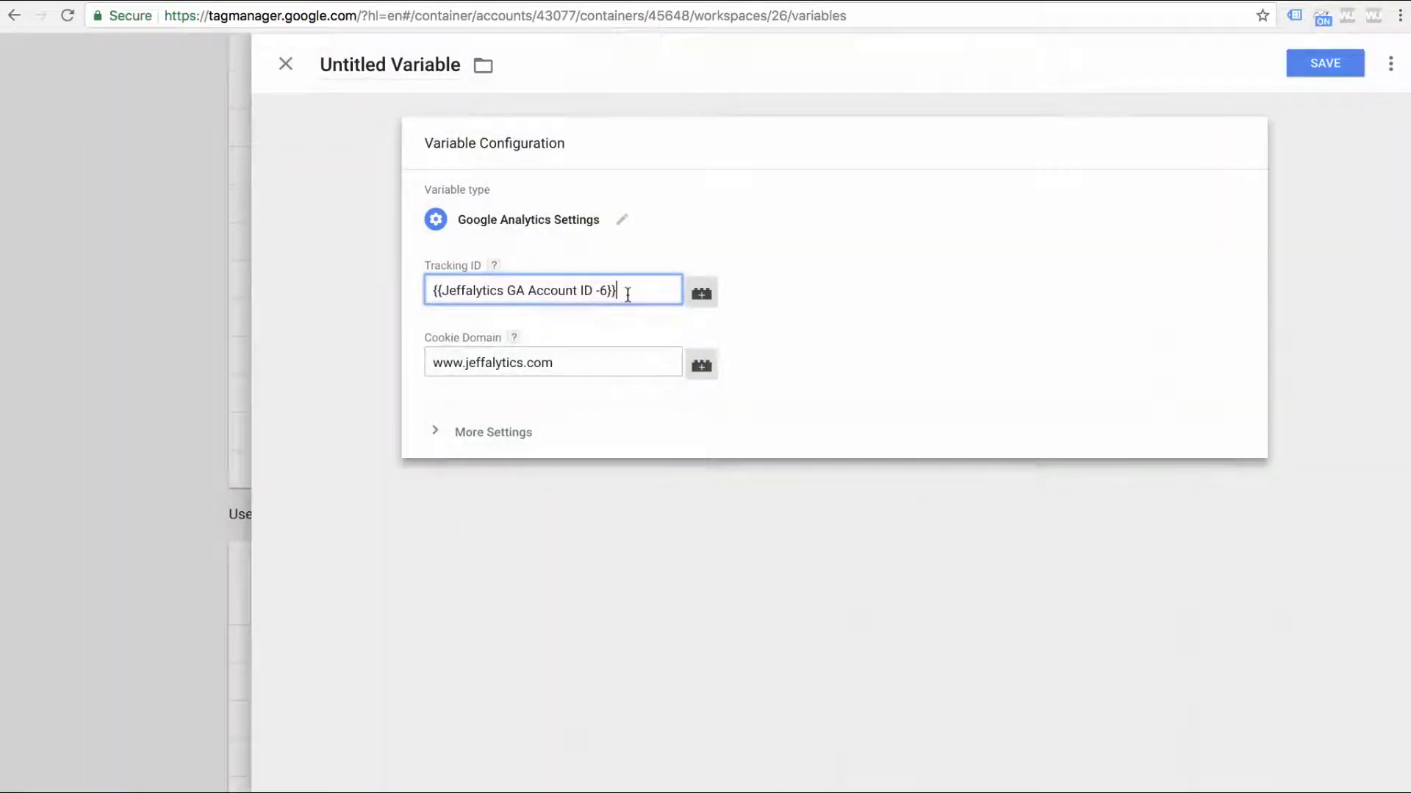
{"action": "left_click", "coordinate": [508, 272]}
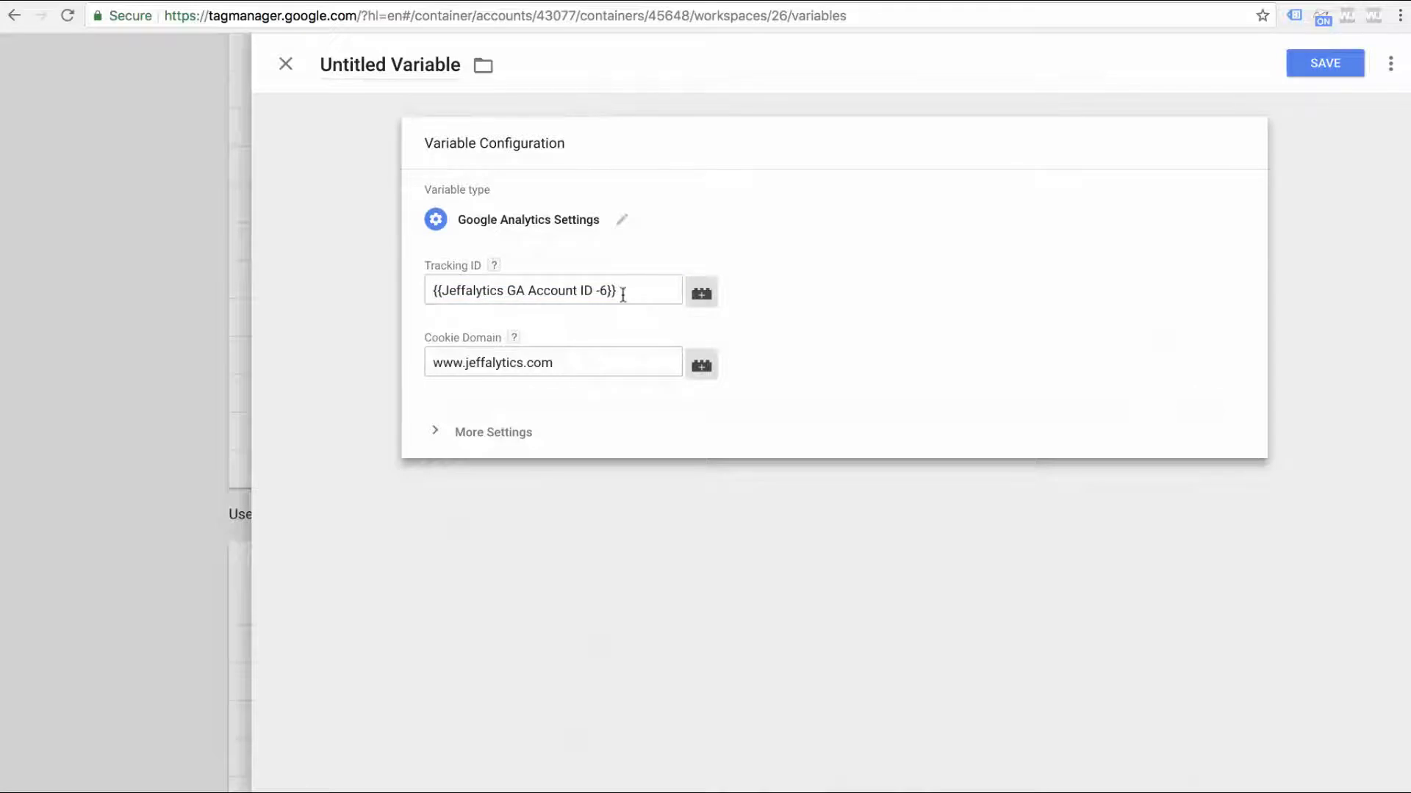
{"action": "left_click", "coordinate": [579, 370]}
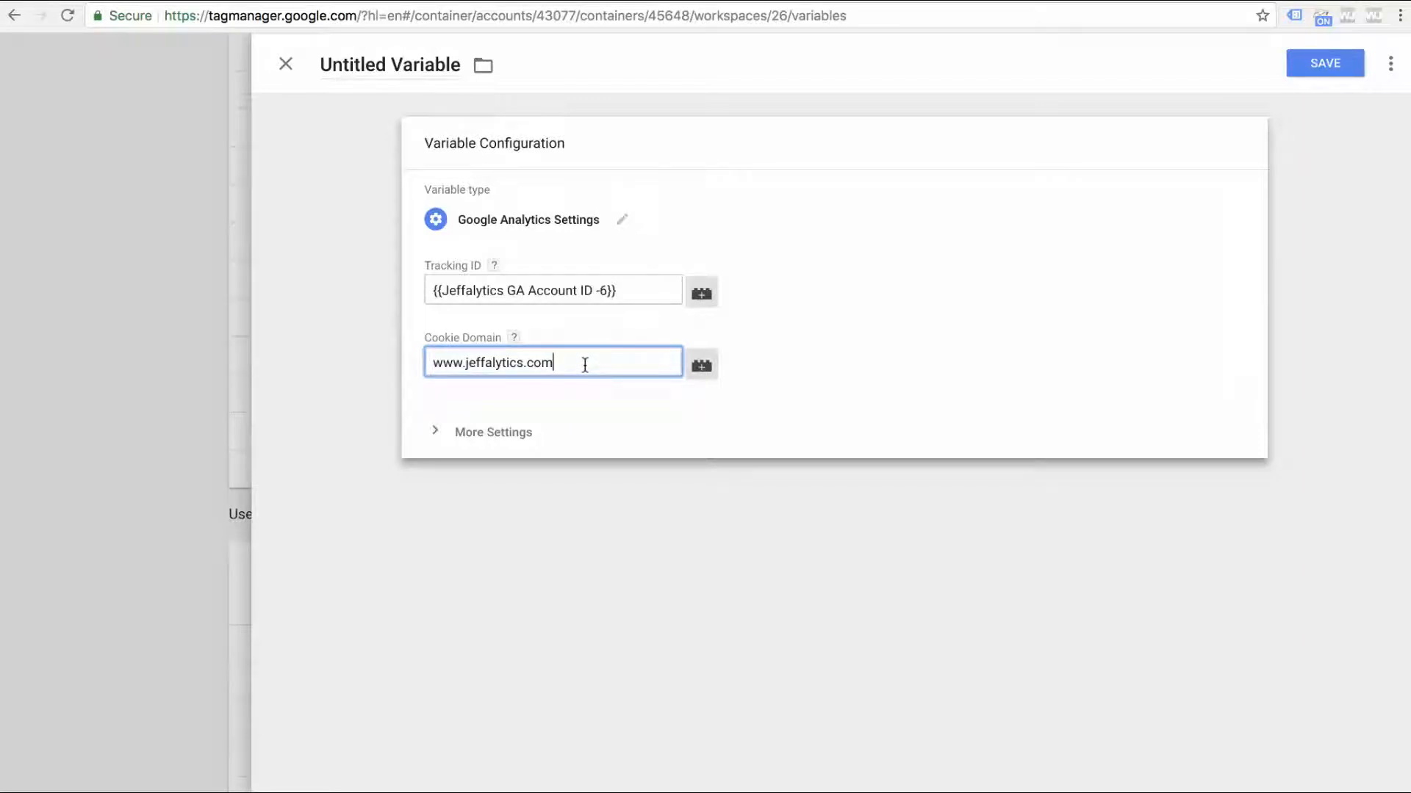
{"action": "left_click_drag", "start_coordinate": [576, 363], "coordinate": [423, 362]}
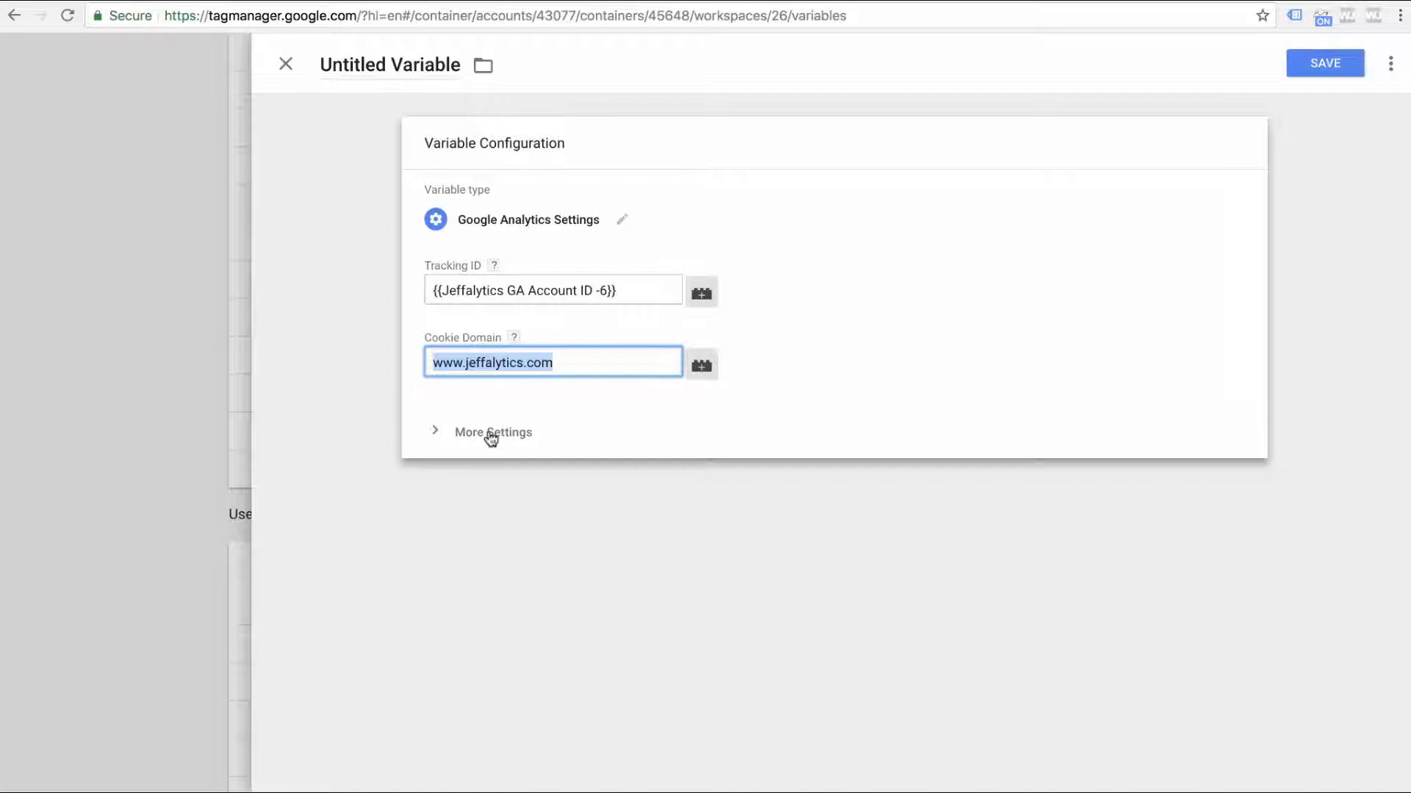
{"action": "left_click", "coordinate": [560, 365]}
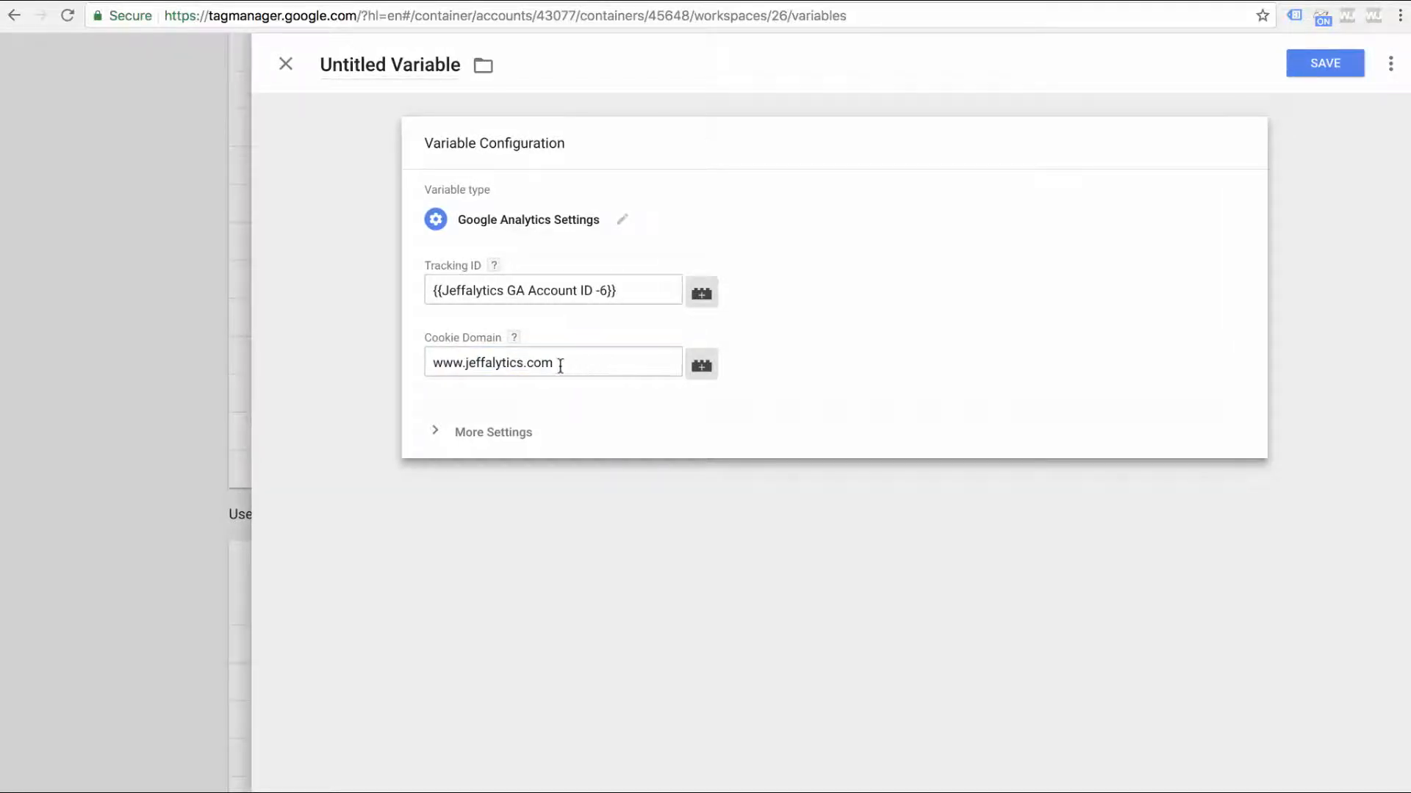
{"action": "left_click_drag", "start_coordinate": [560, 363], "coordinate": [424, 369]}
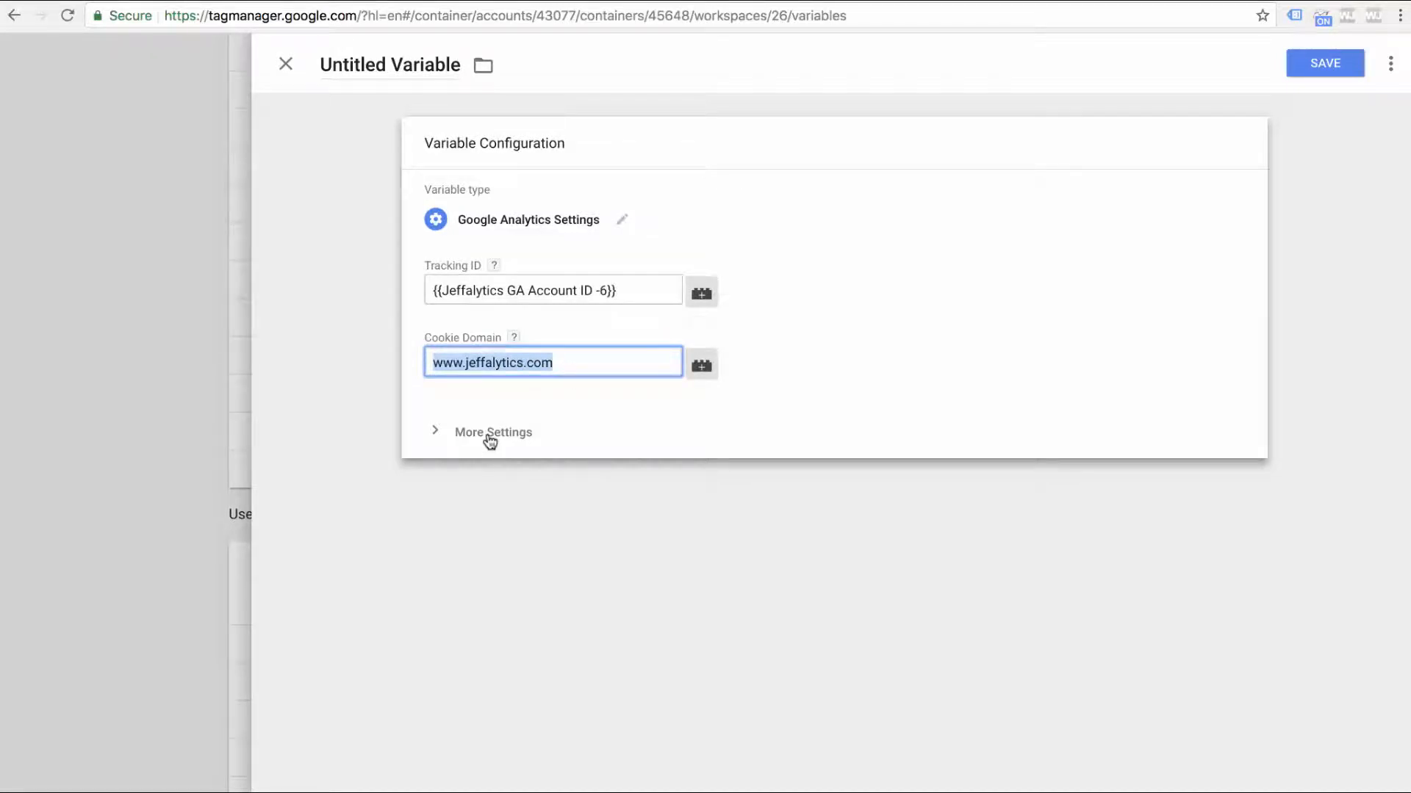
- Expand the additional settings of the untitled Google Analytics Settings variable and open its Cross Domain Tracking section
{"action": "left_click", "coordinate": [582, 362]}
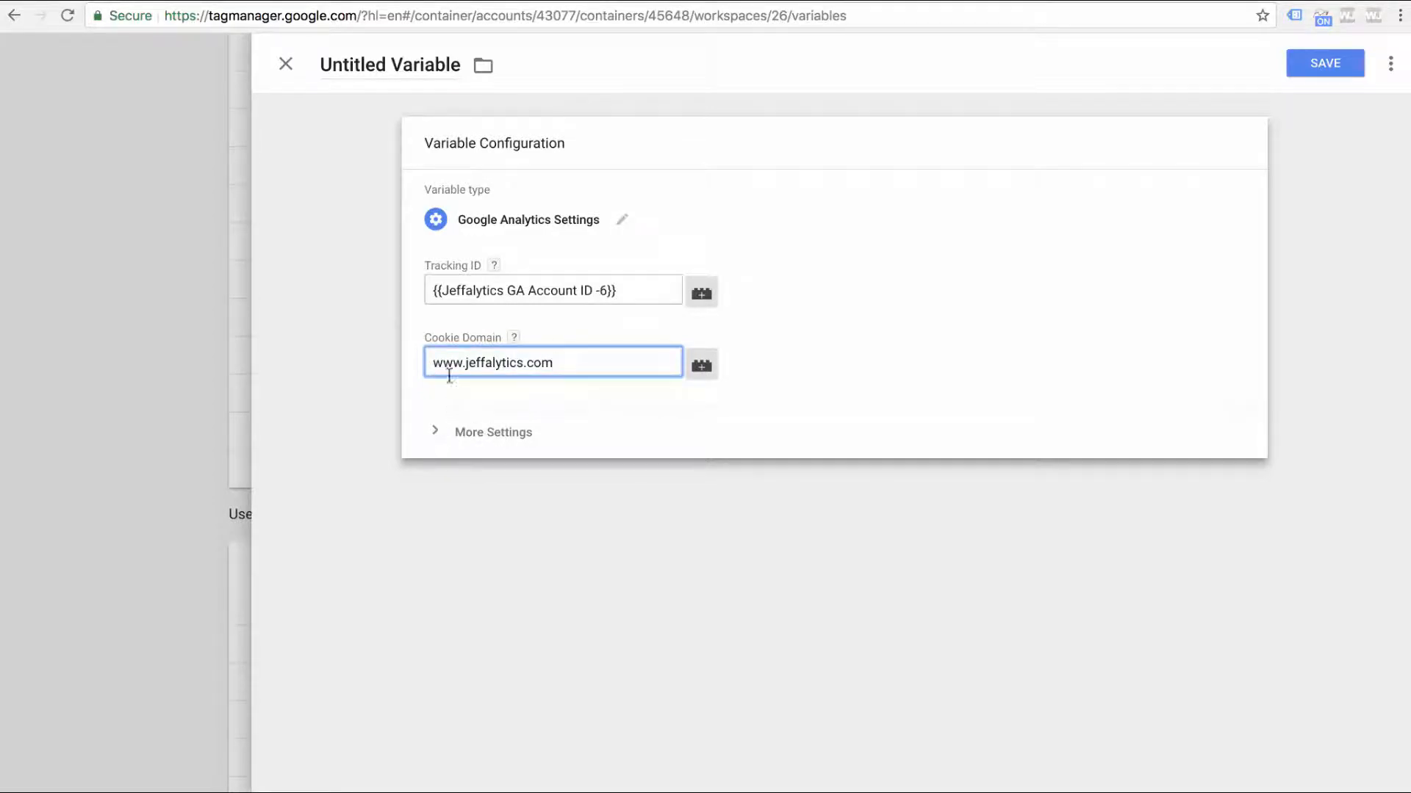
{"action": "left_click_drag", "start_coordinate": [432, 363], "coordinate": [613, 359]}
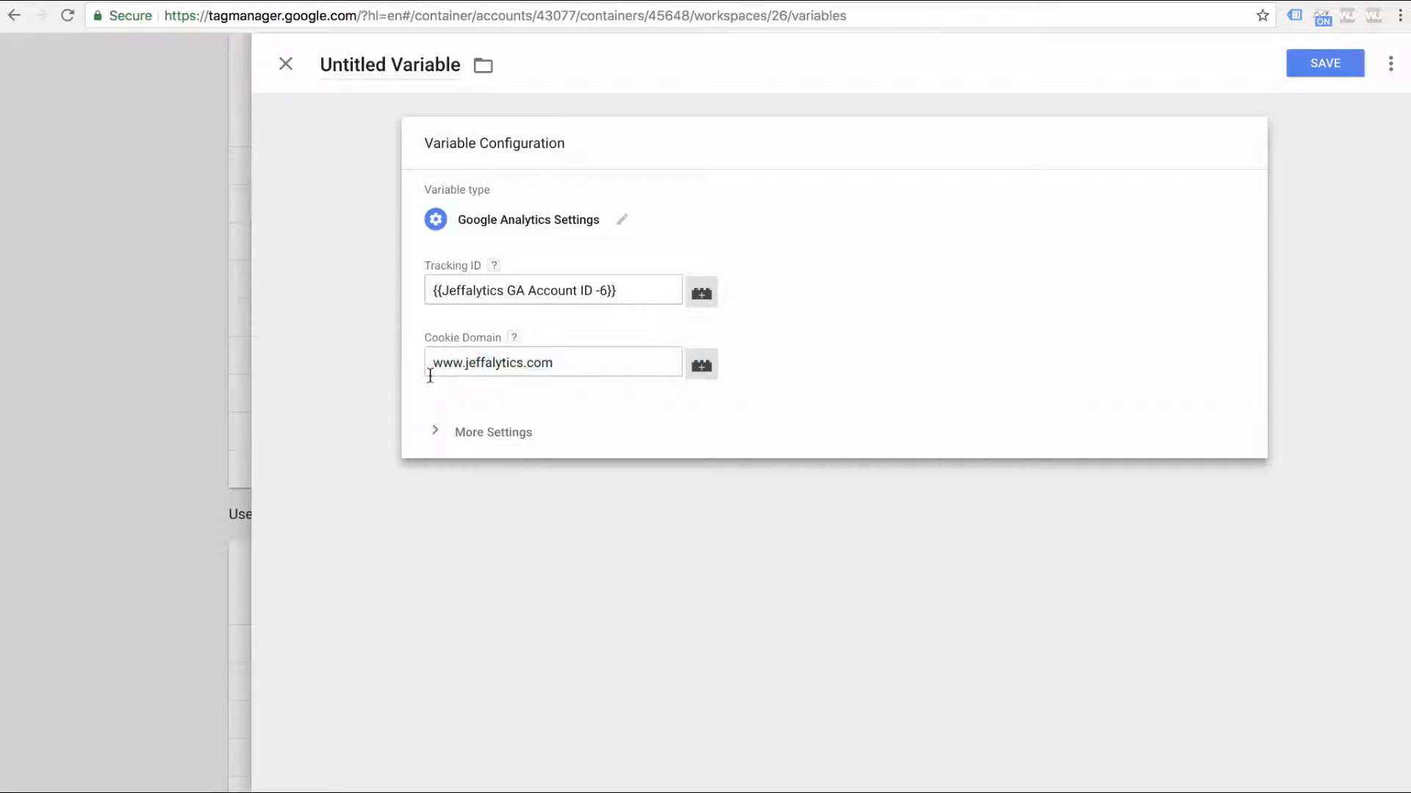
{"action": "left_click", "coordinate": [435, 432]}
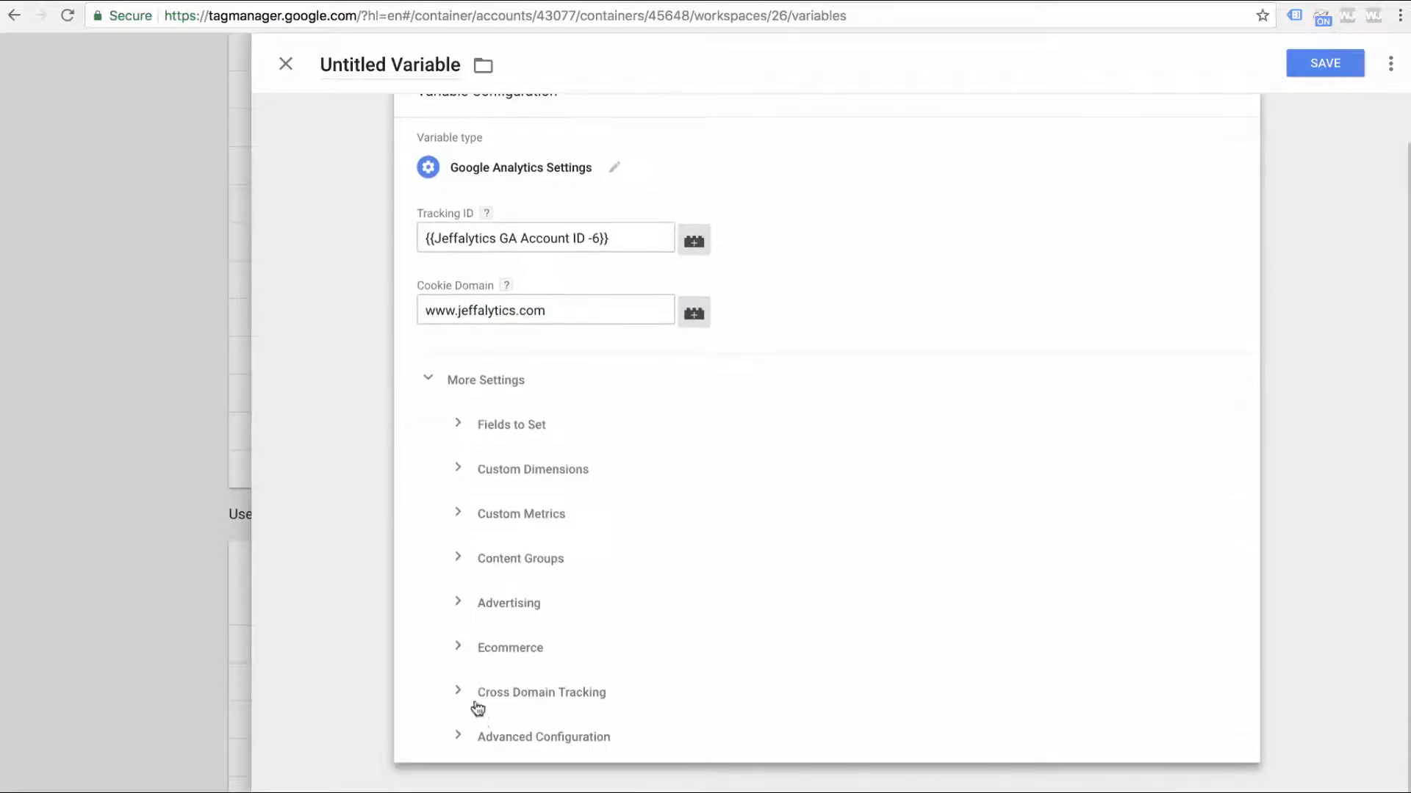
{"action": "left_click", "coordinate": [456, 693]}
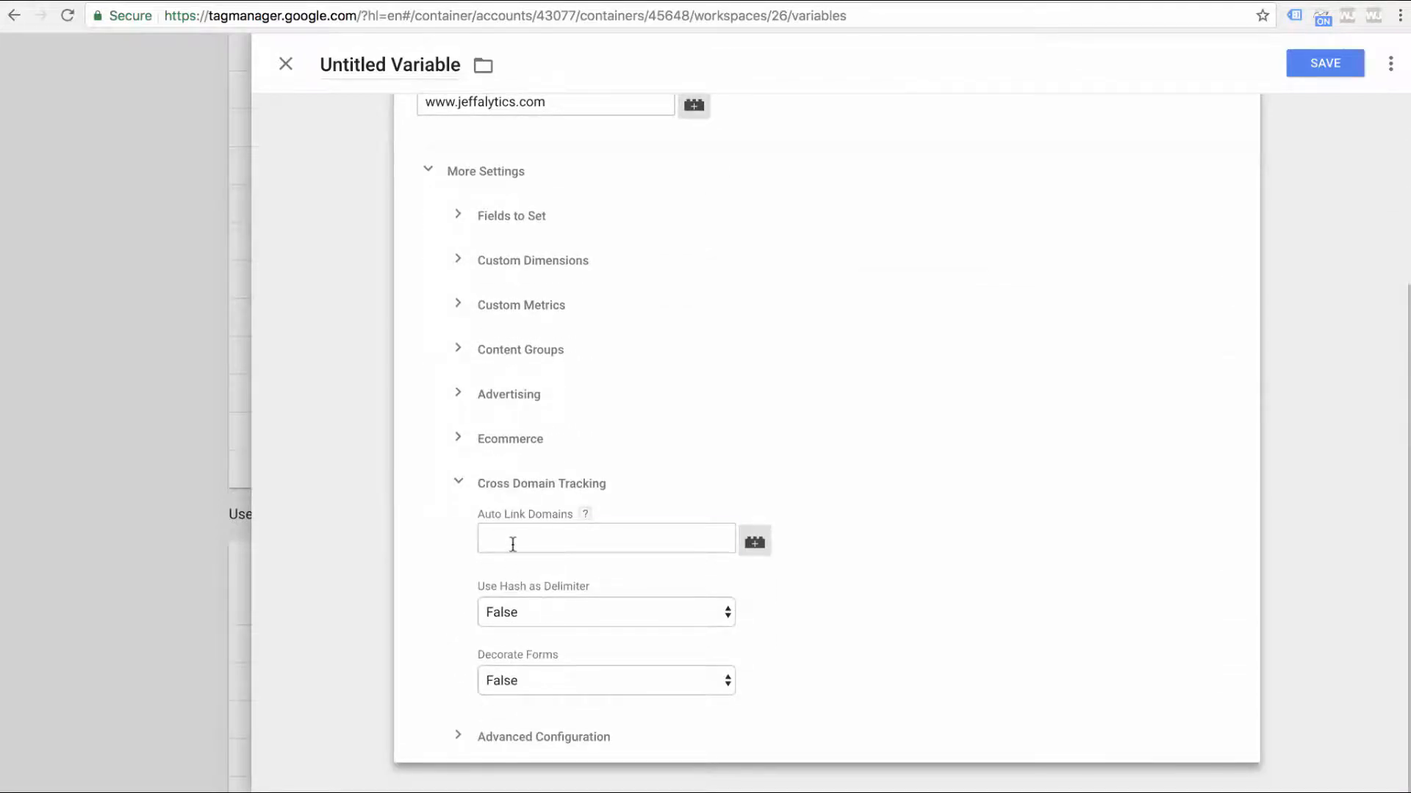
- Set the variable's Auto Link Domains to jeffalytics.com, jeffalyticsstore.com, store.jeffalytics.com
{"action": "left_click", "coordinate": [513, 544]}
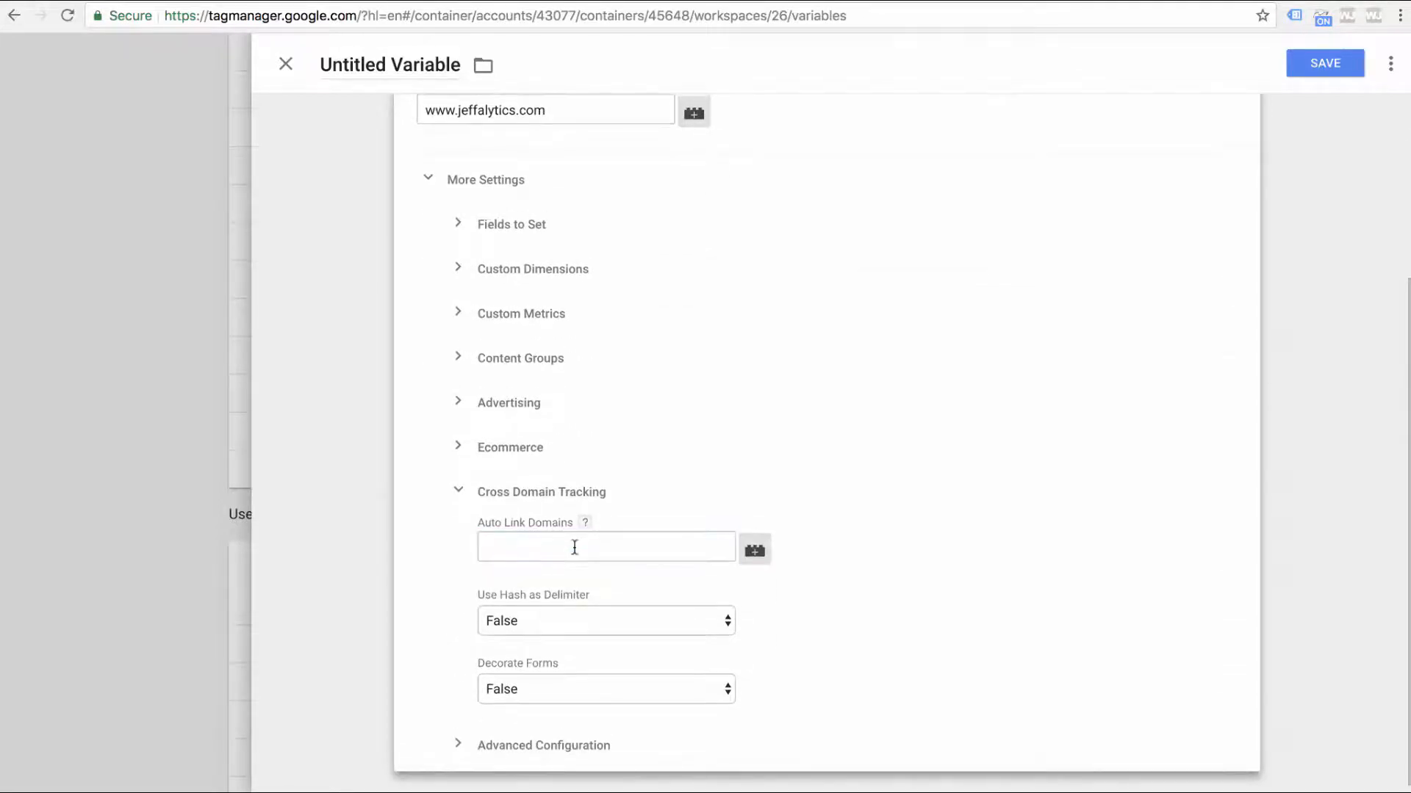
{"action": "scroll", "coordinate": [575, 548], "scroll_direction": "up", "scroll_amount": 2}
{"action": "scroll", "coordinate": [576, 554], "scroll_direction": "down", "scroll_amount": 2}
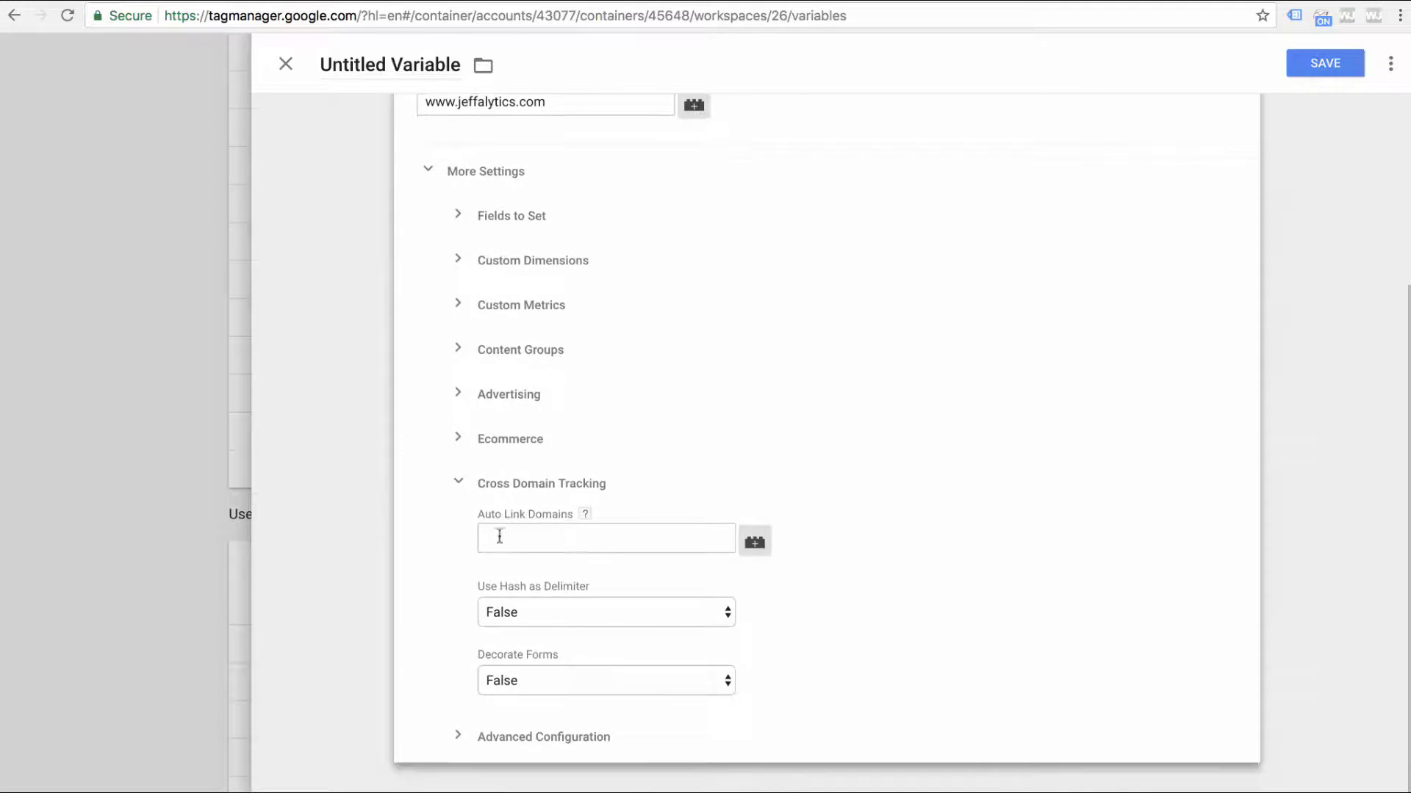
{"action": "left_click", "coordinate": [569, 541]}
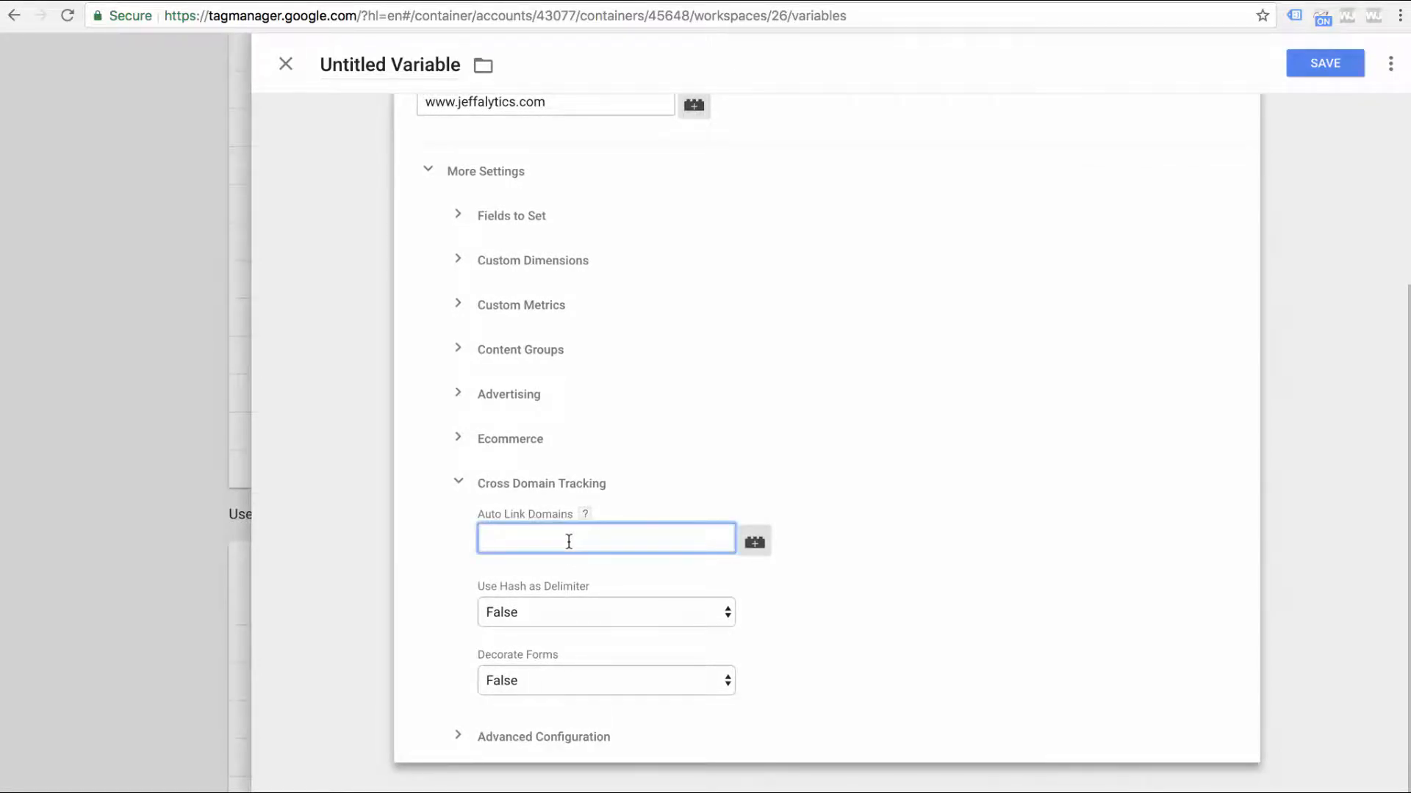
{"action": "mouse_move", "coordinate": [584, 516]}
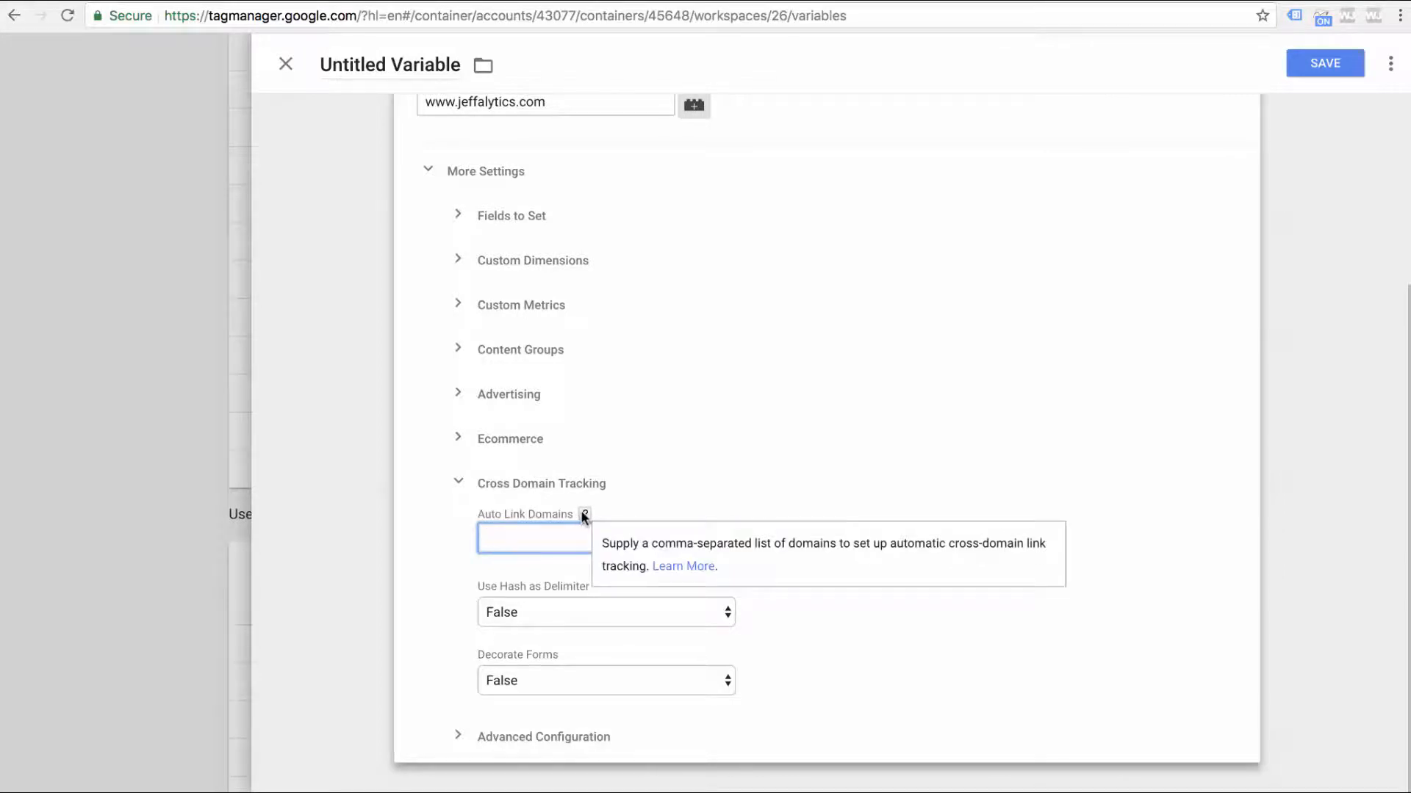
{"action": "type", "text": "jeff"}
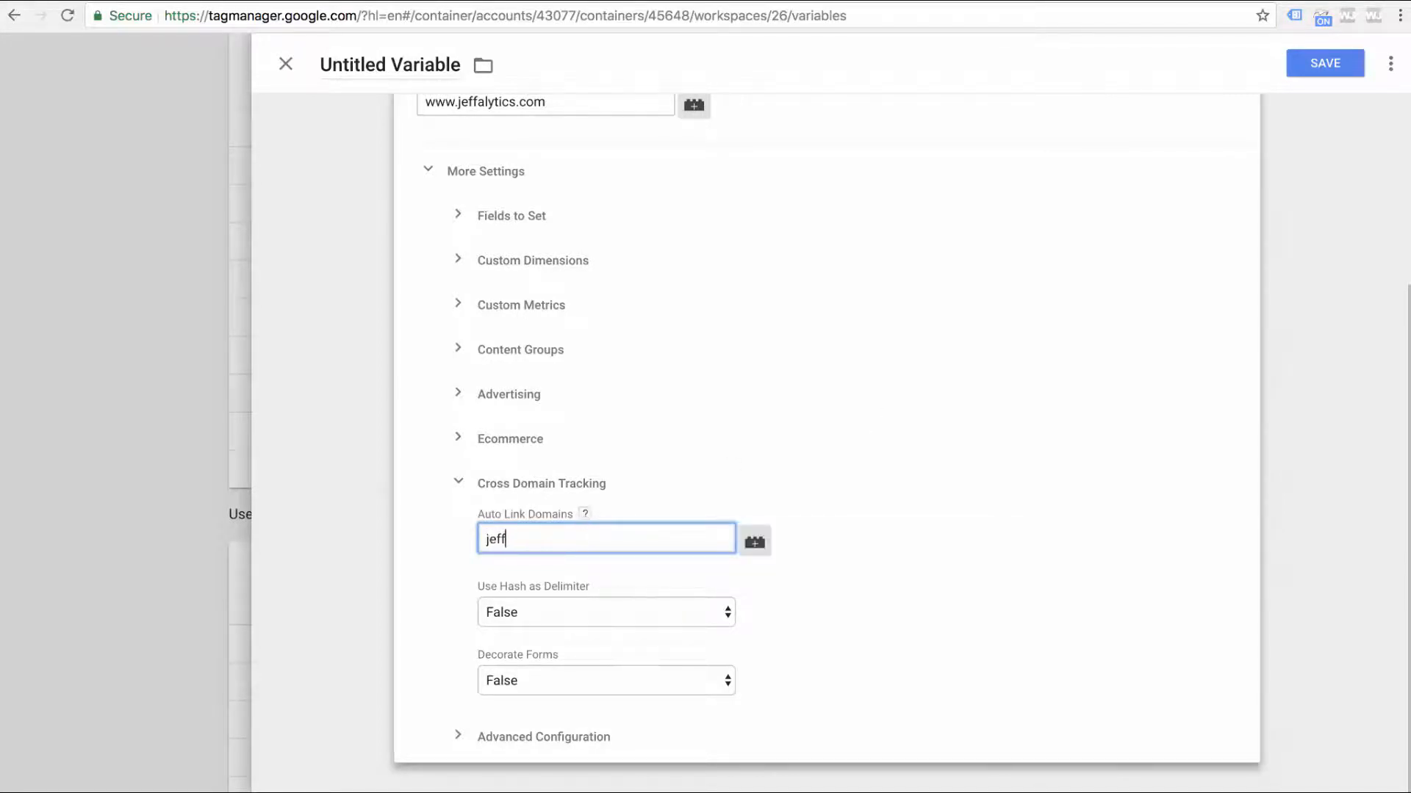
{"action": "type", "text": "alytics.com, jeffalytics"}
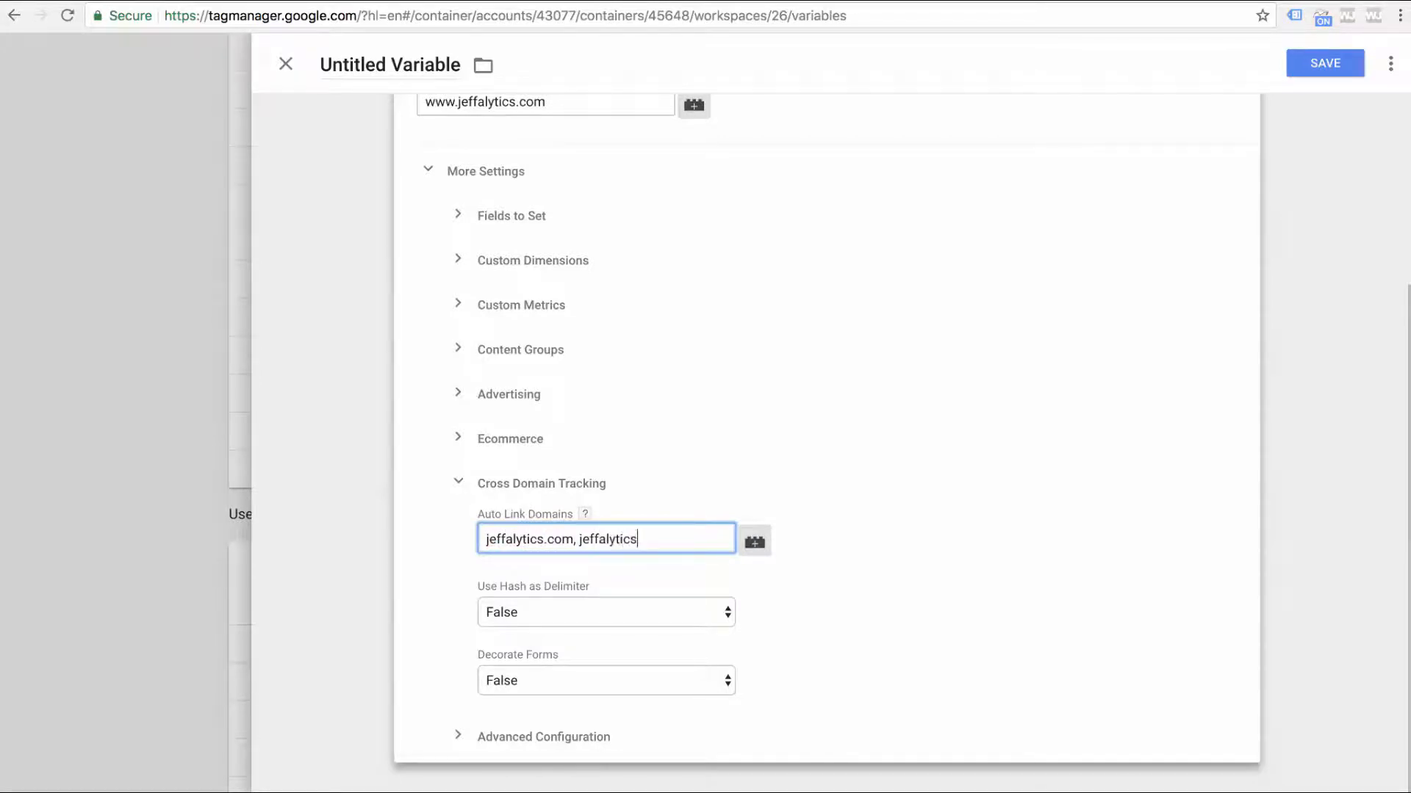
{"action": "type", "text": "store.com, store.j"}
{"action": "type", "text": "effalytics"}
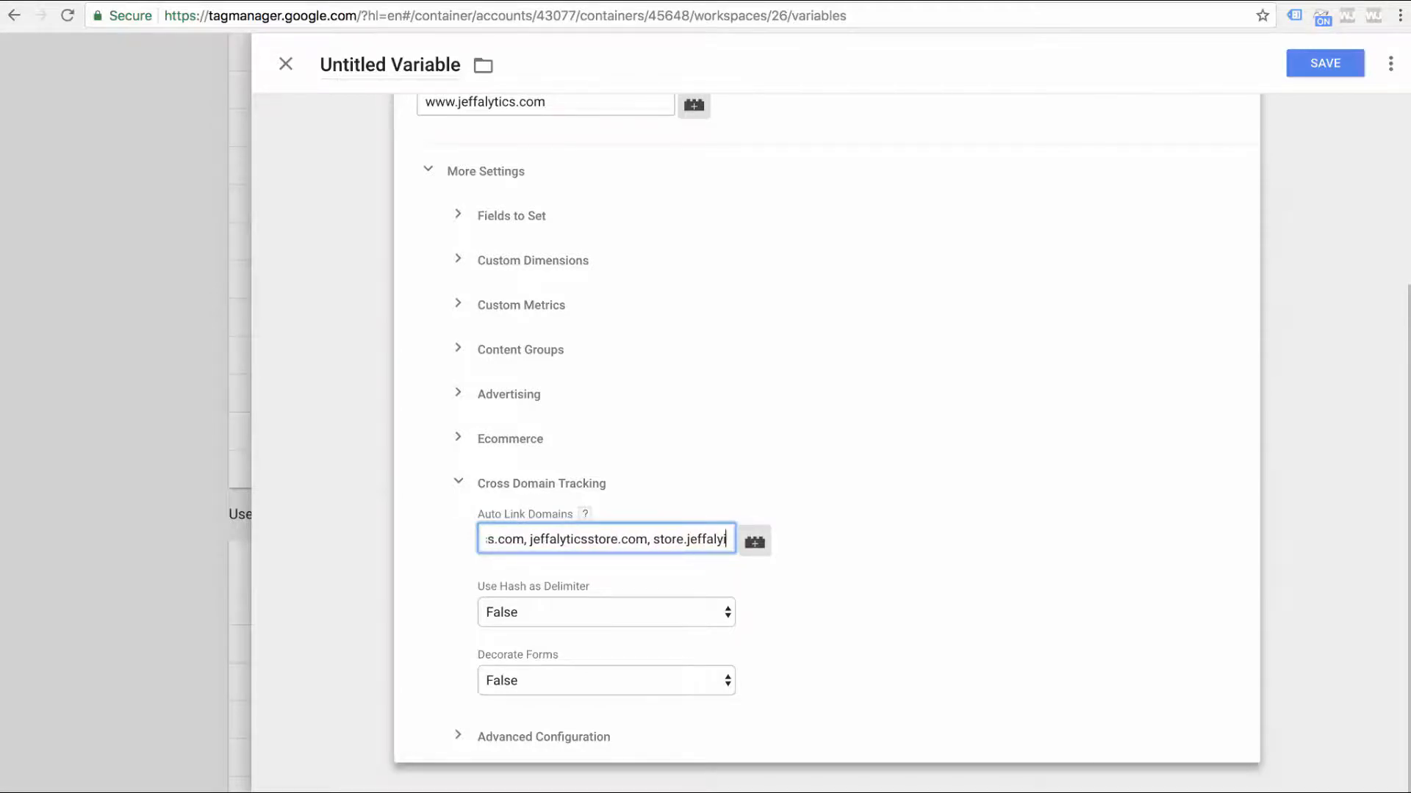
{"action": "type", "text": ".com"}
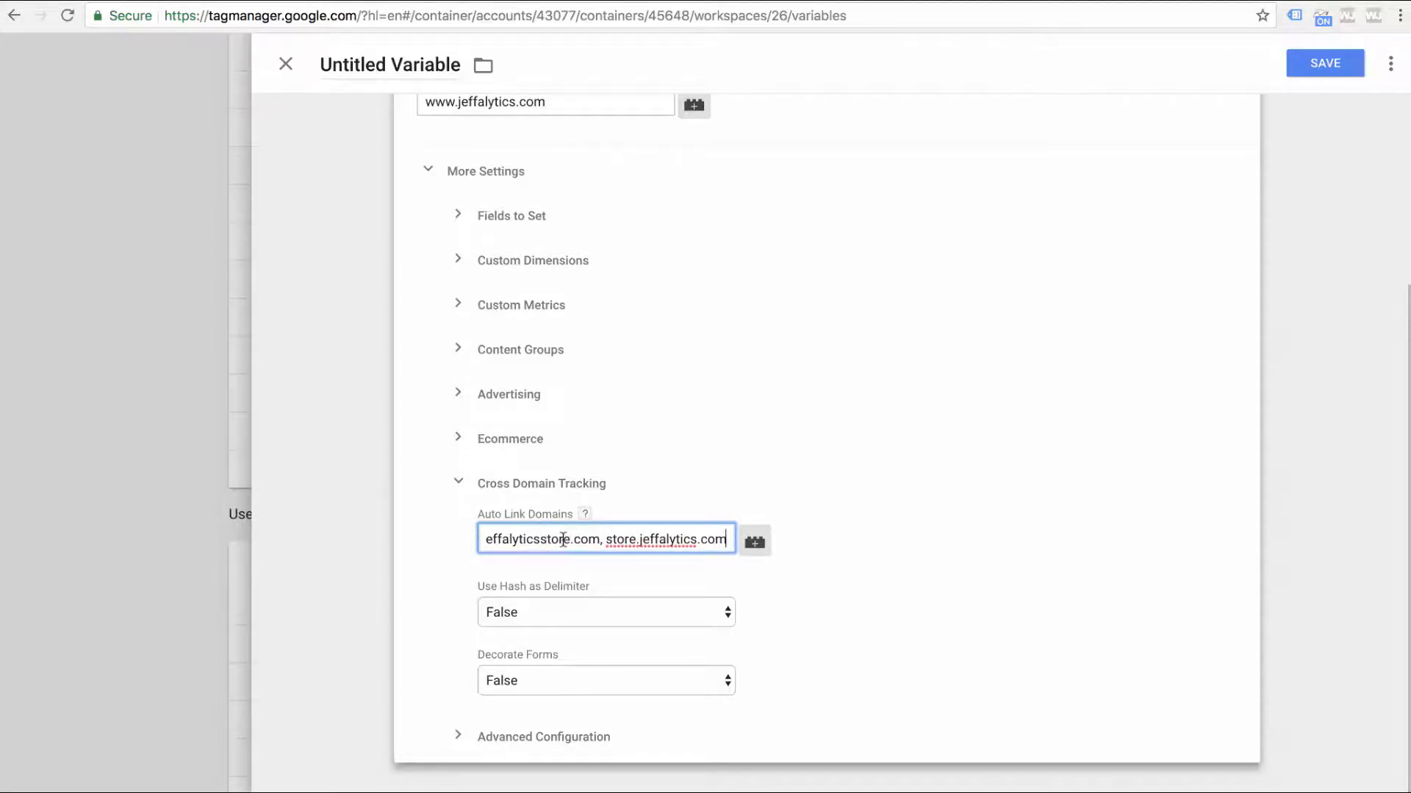
{"action": "left_click_drag", "start_coordinate": [557, 539], "coordinate": [453, 540]}
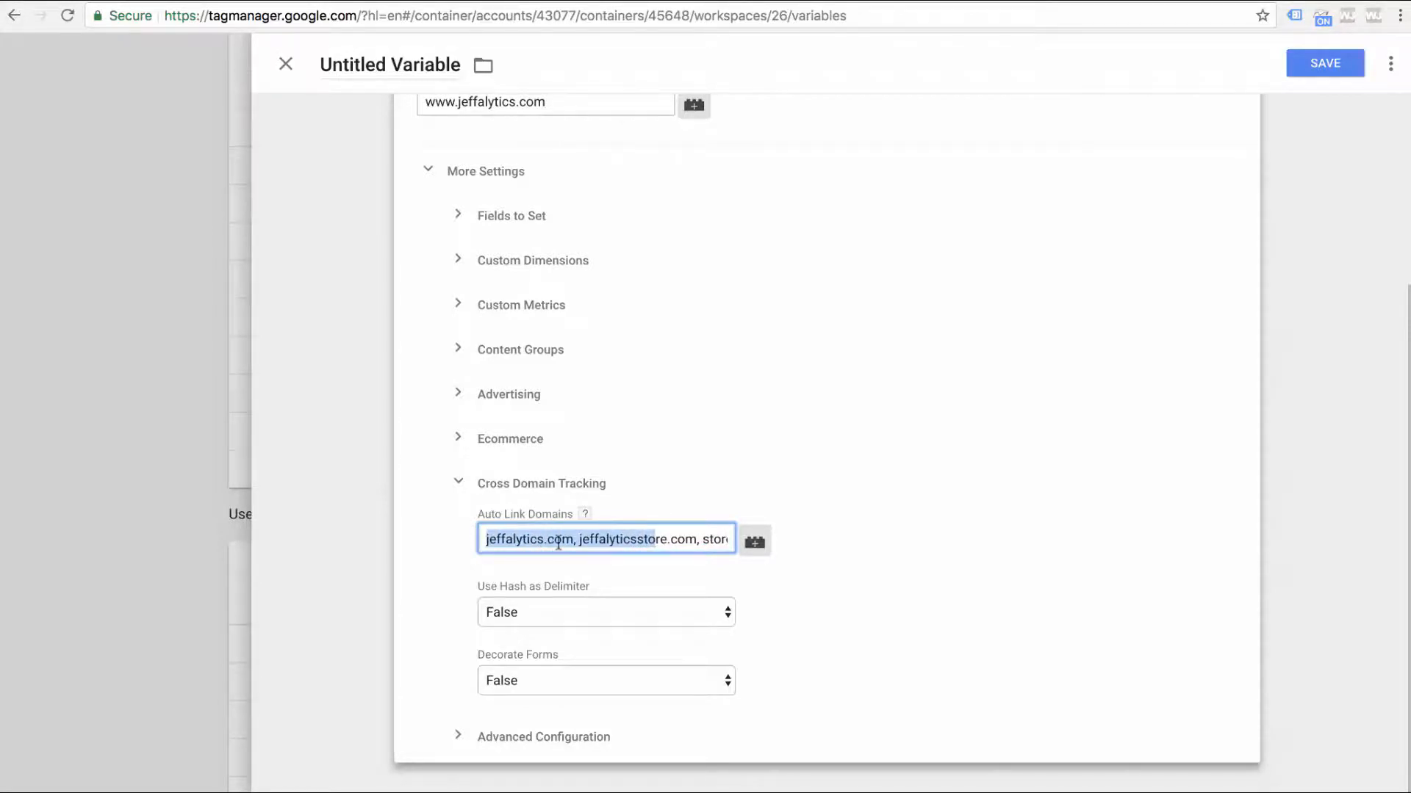
{"action": "left_click", "coordinate": [559, 544]}
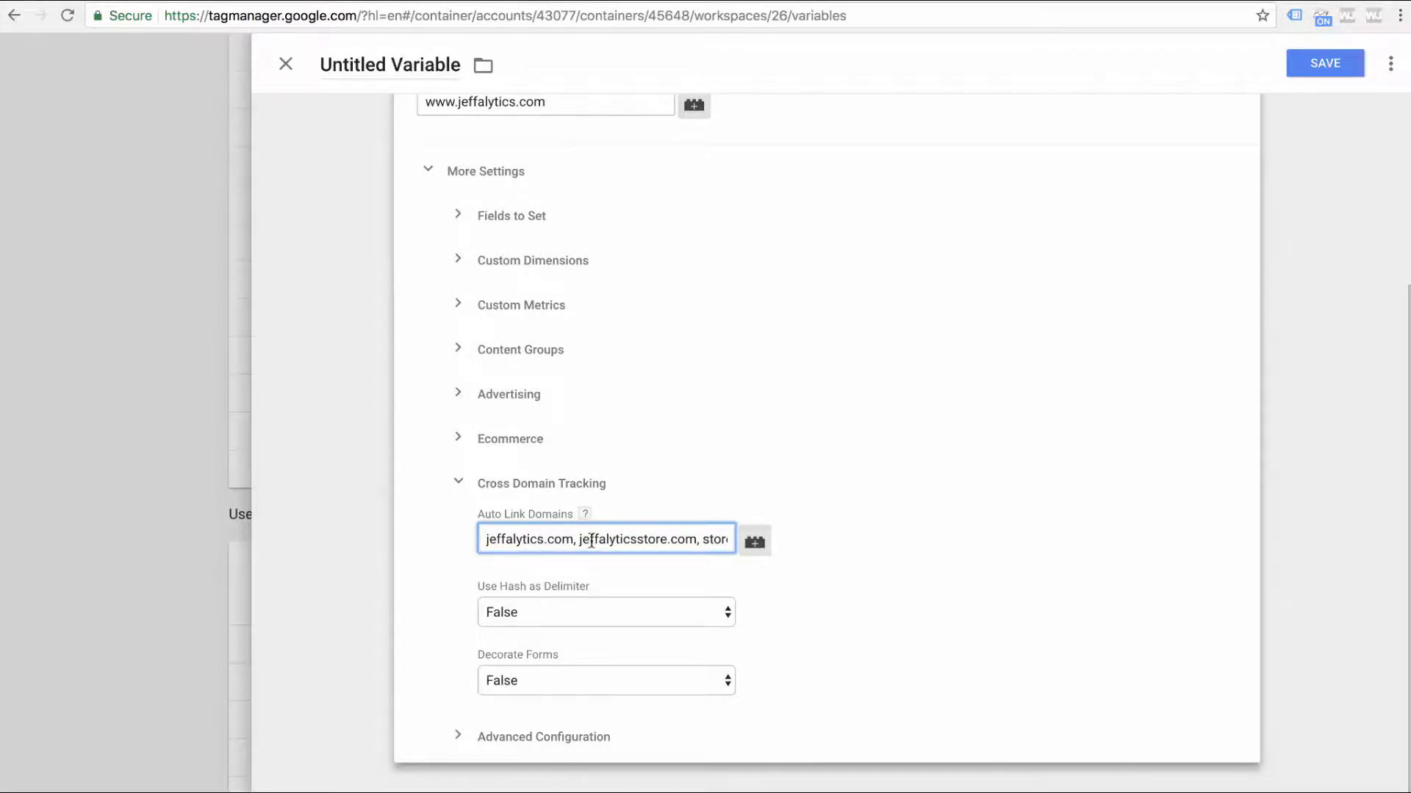
- Review the full list of Auto Link Domains and compare it with the variable's Cookie Domain
{"action": "scroll", "coordinate": [592, 541], "scroll_direction": "up", "scroll_amount": 5}
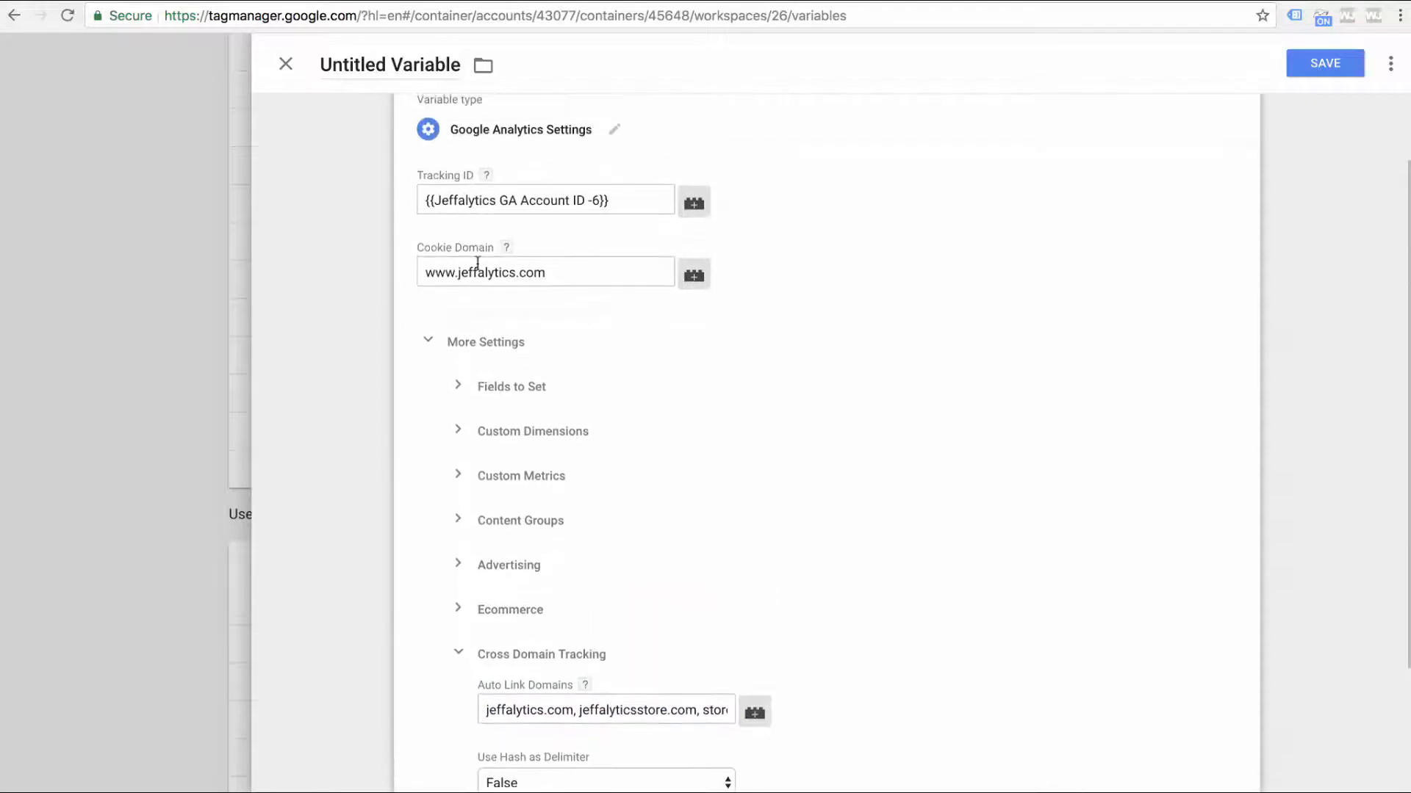
{"action": "scroll", "coordinate": [527, 614], "scroll_direction": "down", "scroll_amount": 2}
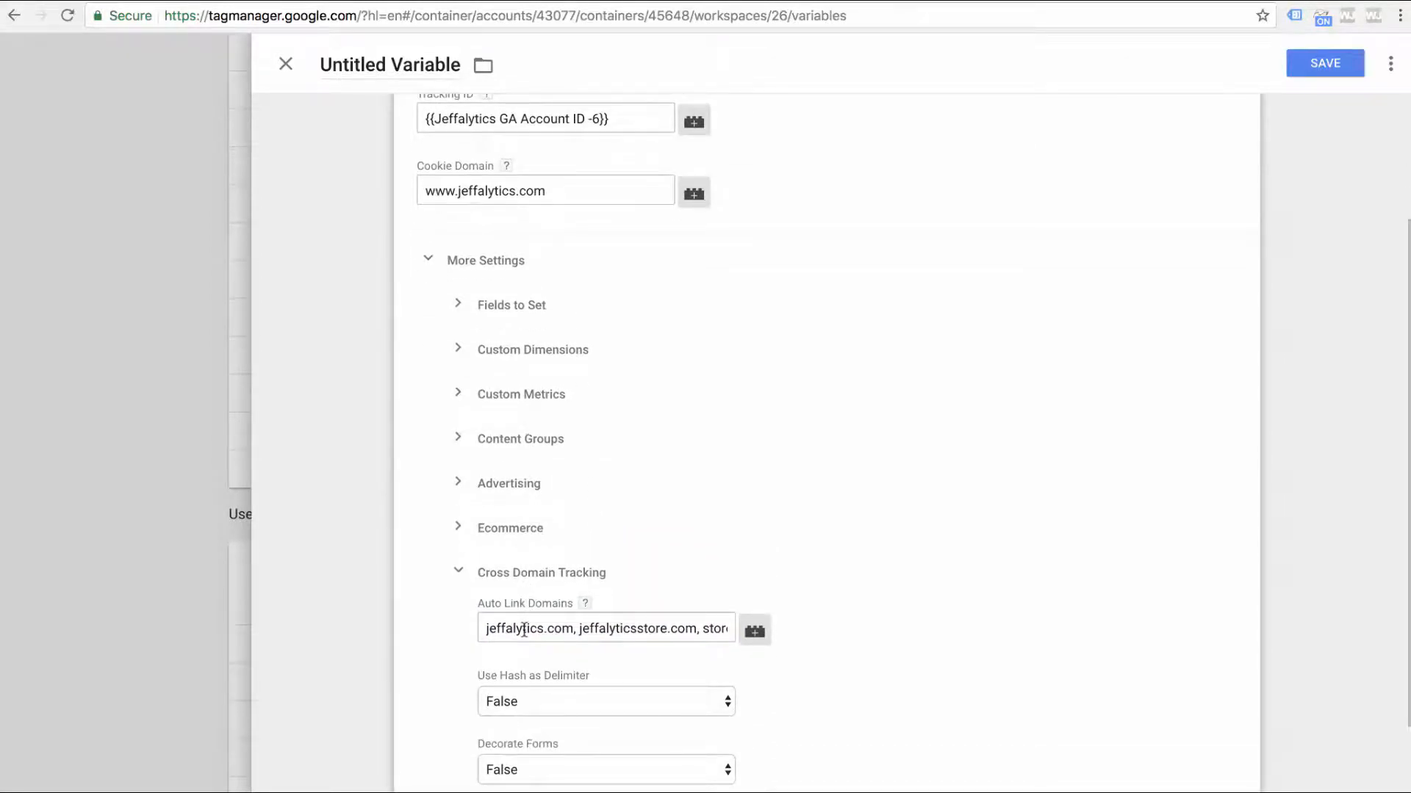
{"action": "scroll", "coordinate": [524, 629], "scroll_direction": "right", "scroll_amount": 1}
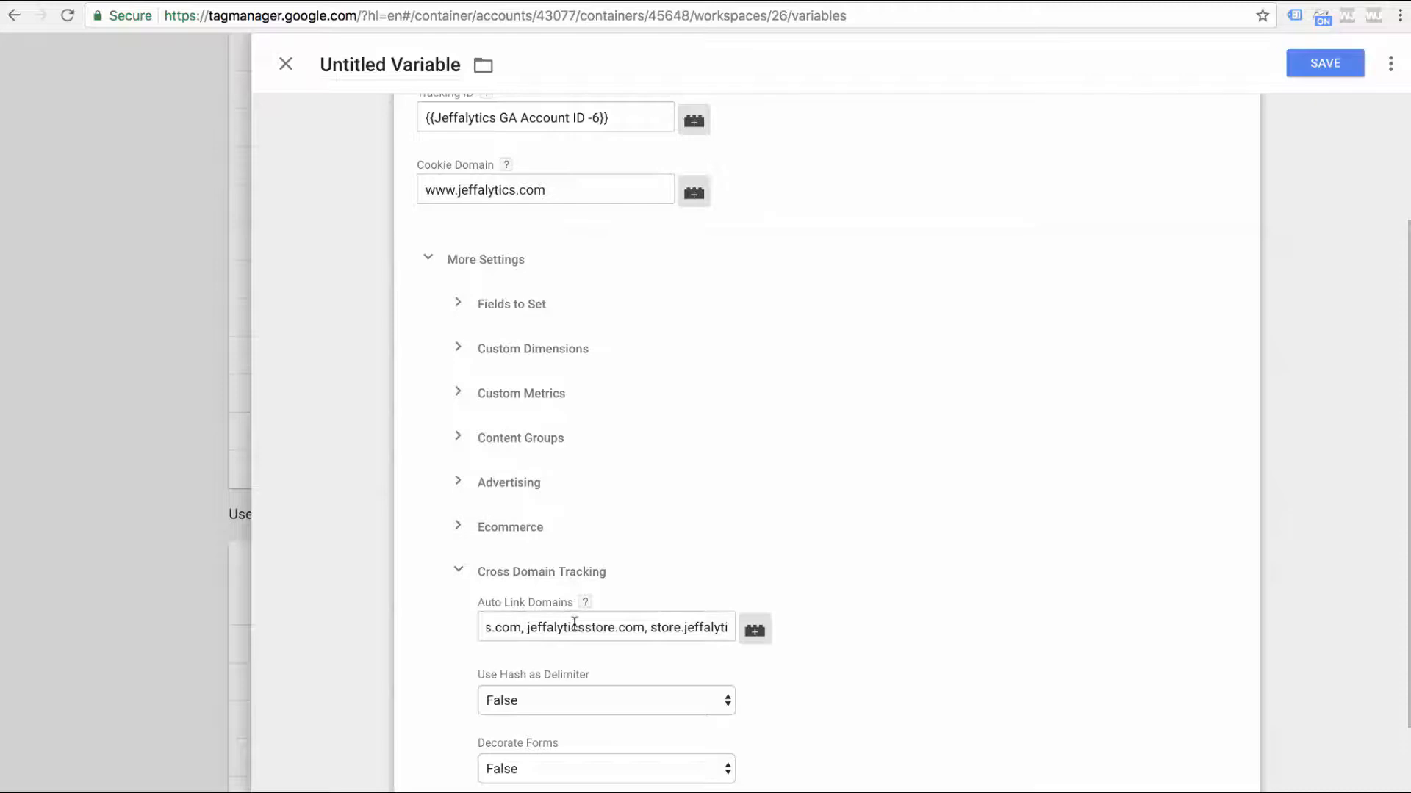
{"action": "left_click_drag", "start_coordinate": [602, 626], "coordinate": [408, 623]}
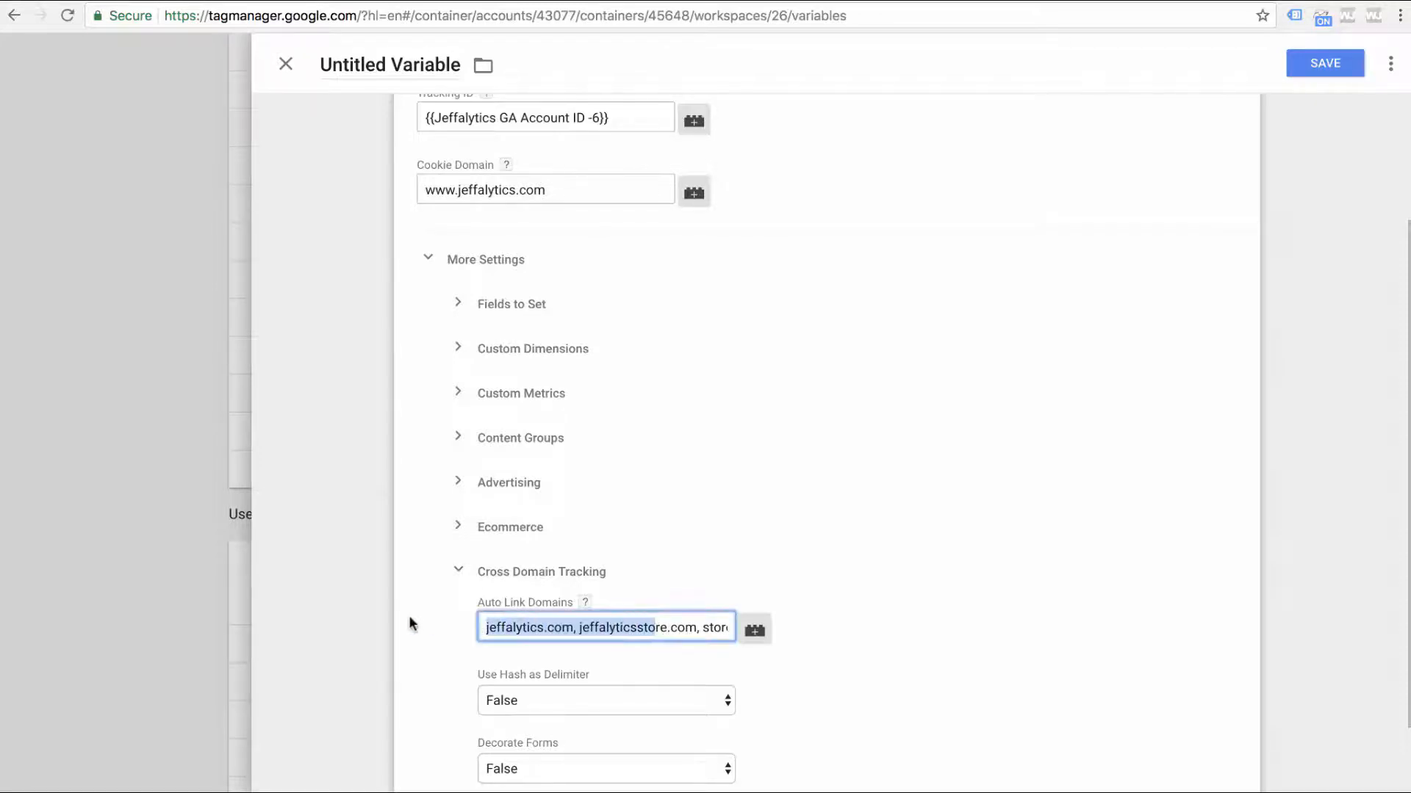
{"action": "left_click", "coordinate": [569, 626]}
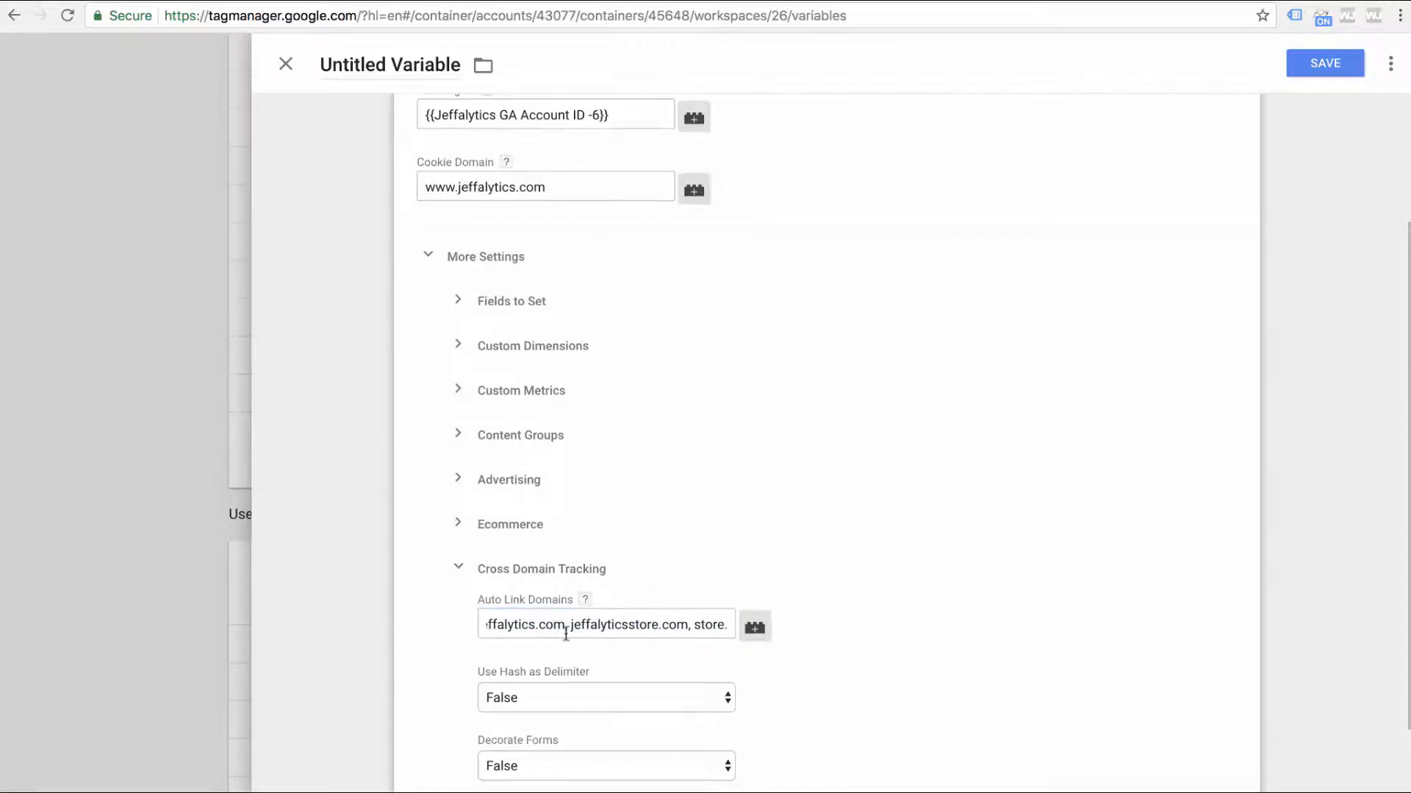
{"action": "scroll", "coordinate": [580, 628], "scroll_direction": "up", "scroll_amount": 1}
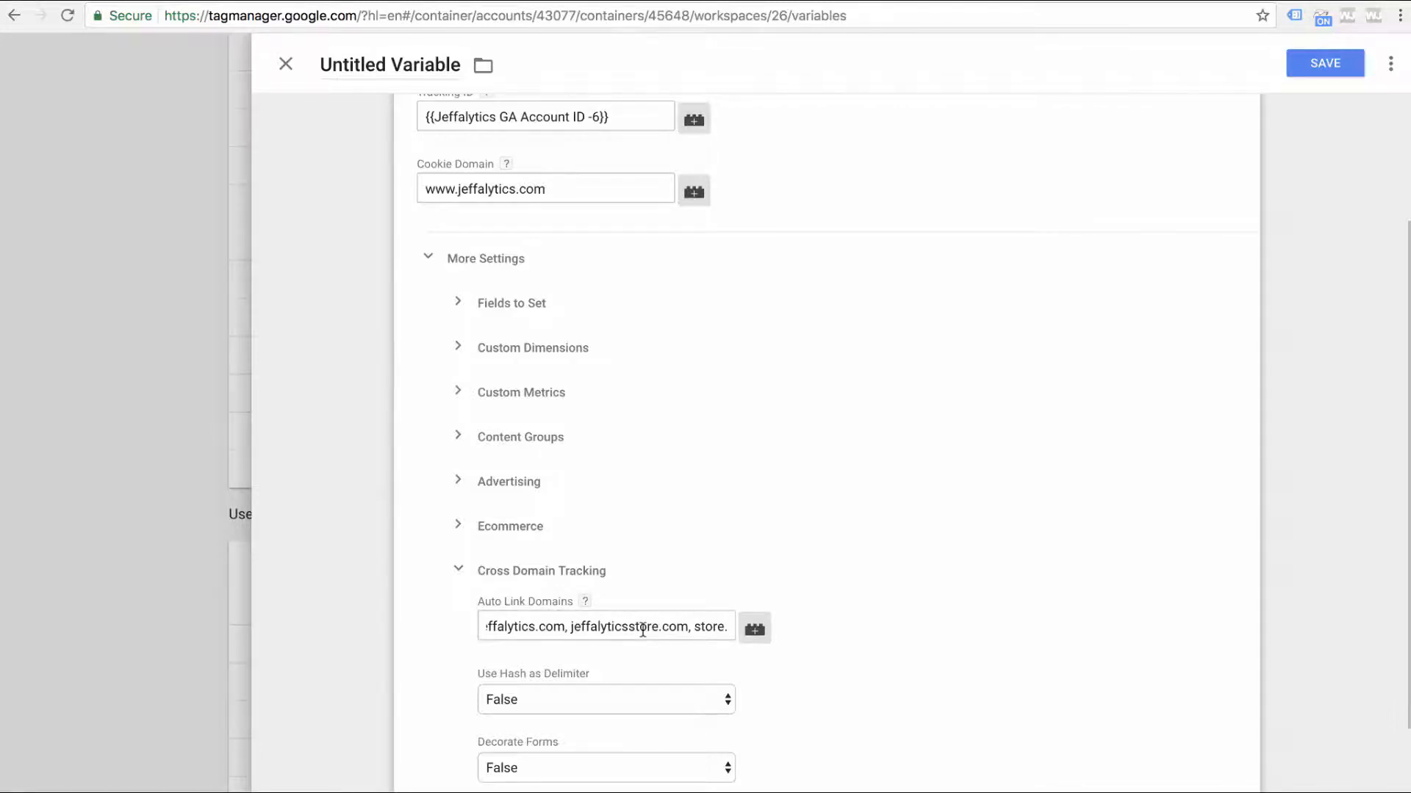
{"action": "scroll", "coordinate": [639, 630], "scroll_direction": "right", "scroll_amount": 1}
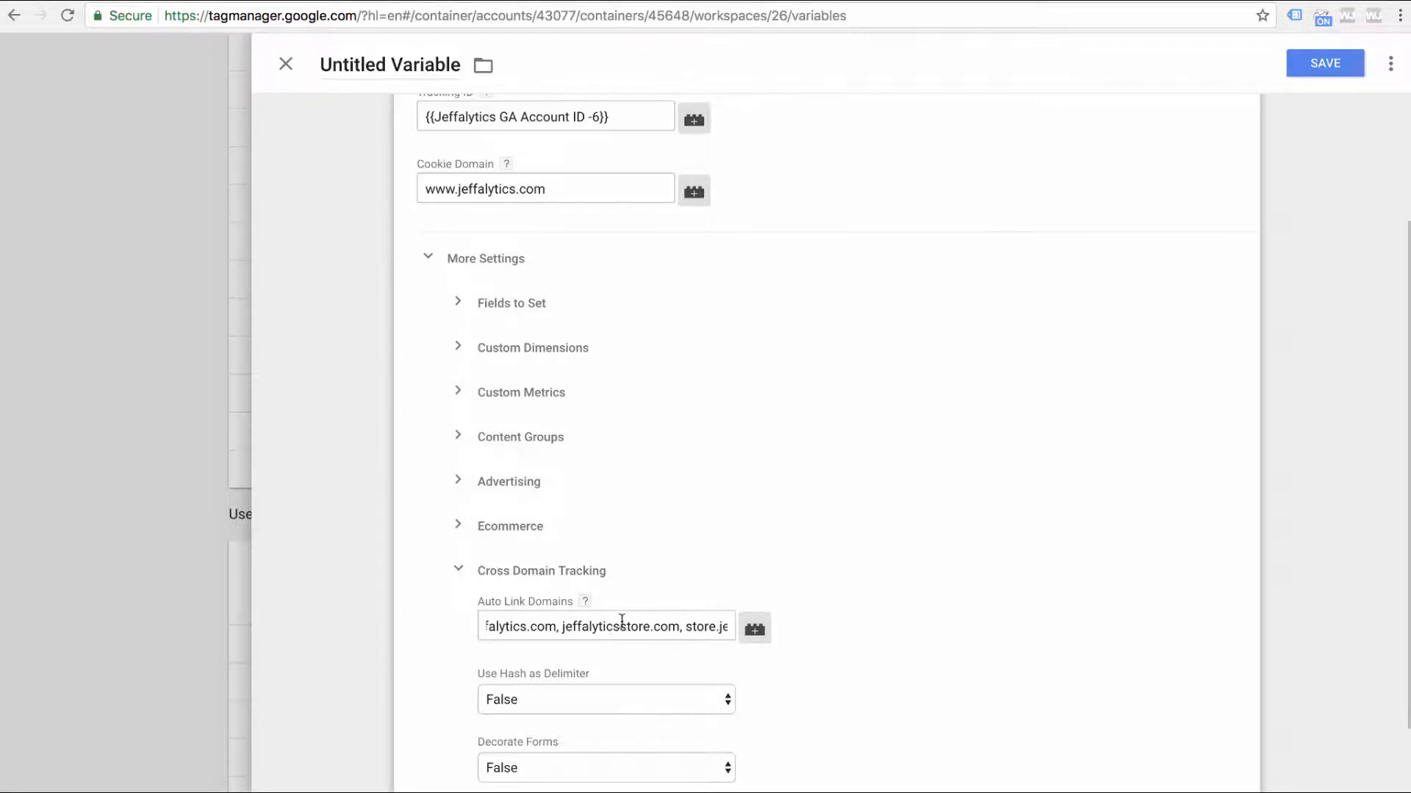
{"action": "scroll", "coordinate": [534, 630], "scroll_direction": "left", "scroll_amount": 1}
{"action": "left_click", "coordinate": [567, 626]}
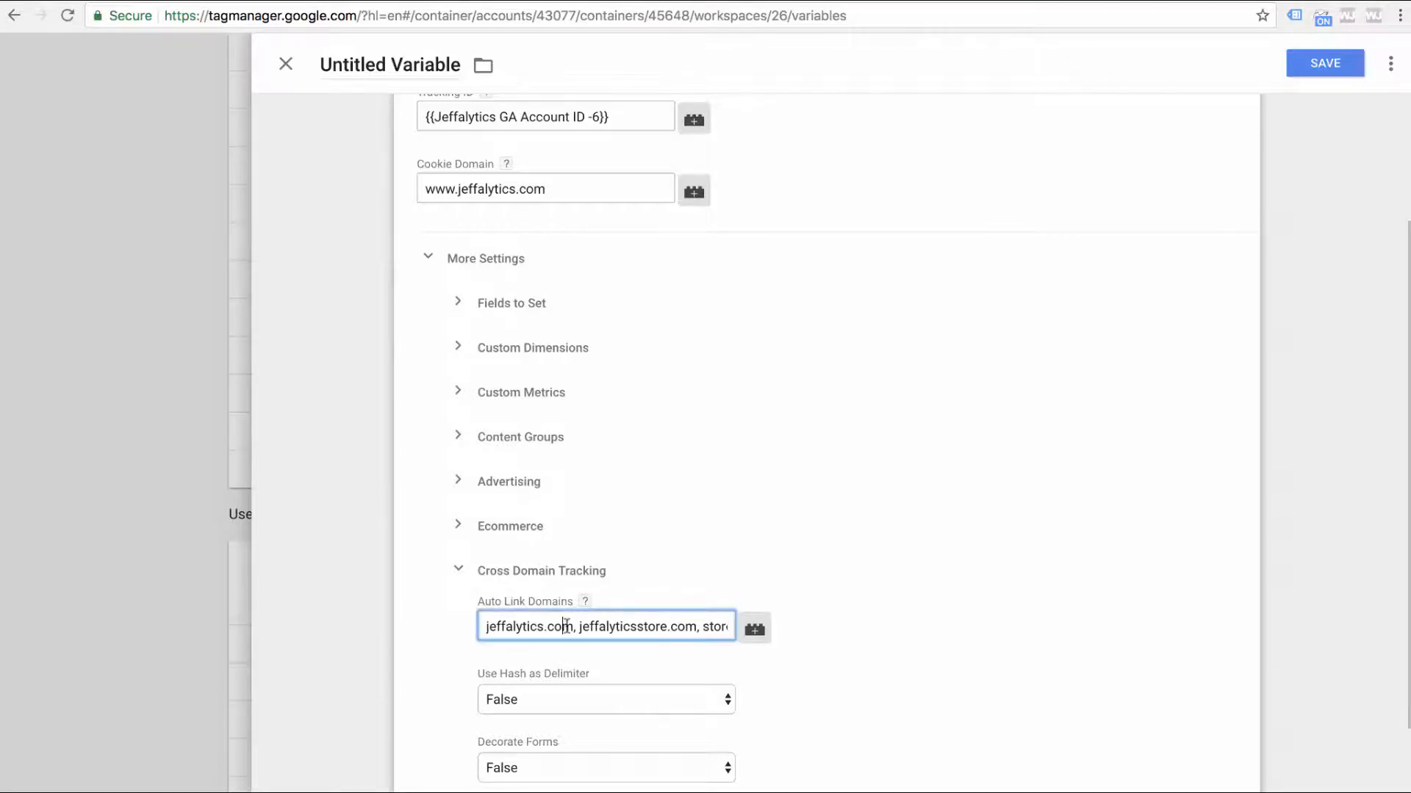
{"action": "scroll", "coordinate": [585, 629], "scroll_direction": "right", "scroll_amount": 1}
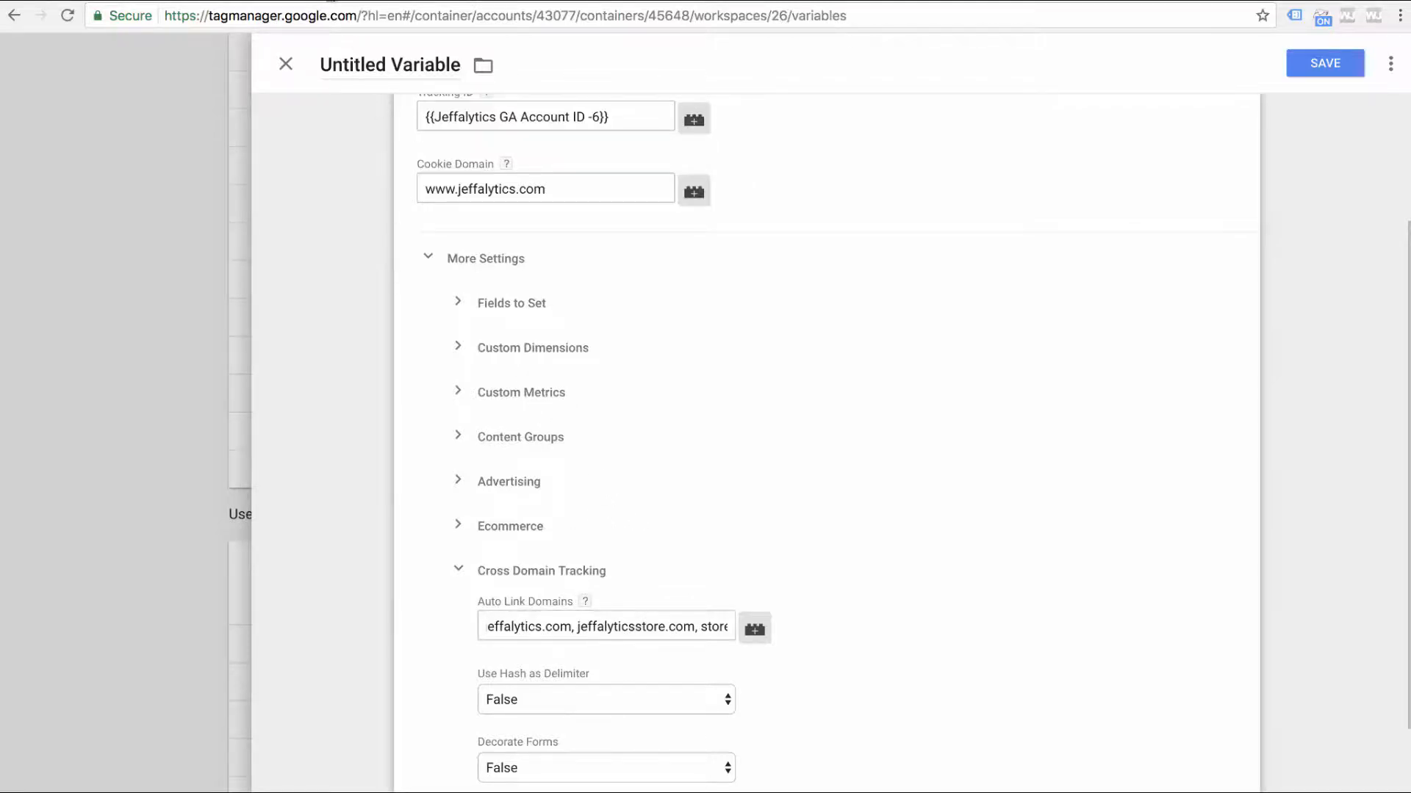
- Switch to Google Analytics and open the form for adding a domain to the Jeffalytics main property's Referral Exclusion List
{"action": "left_click", "coordinate": [331, 0]}
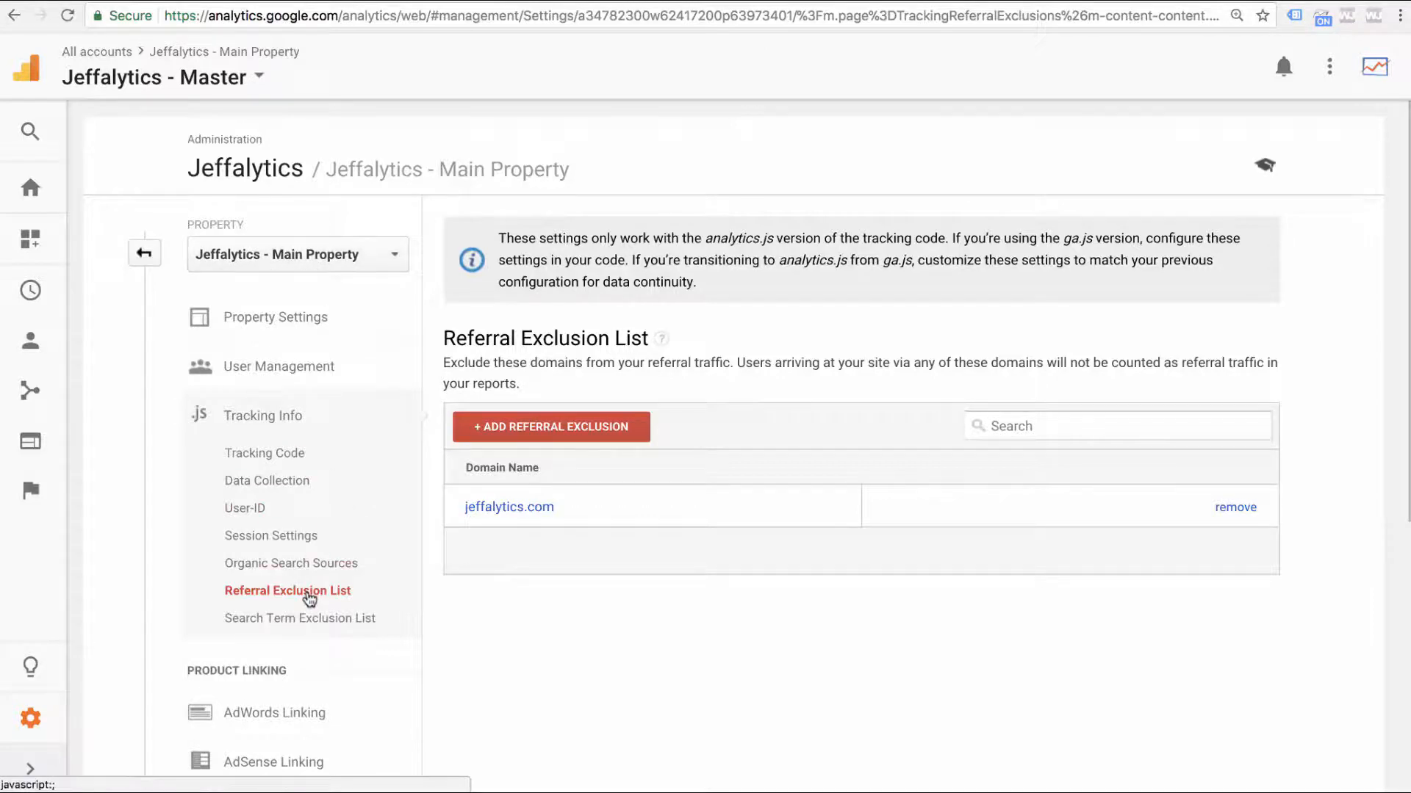
{"action": "scroll", "coordinate": [255, 434], "scroll_direction": "down", "scroll_amount": 1}
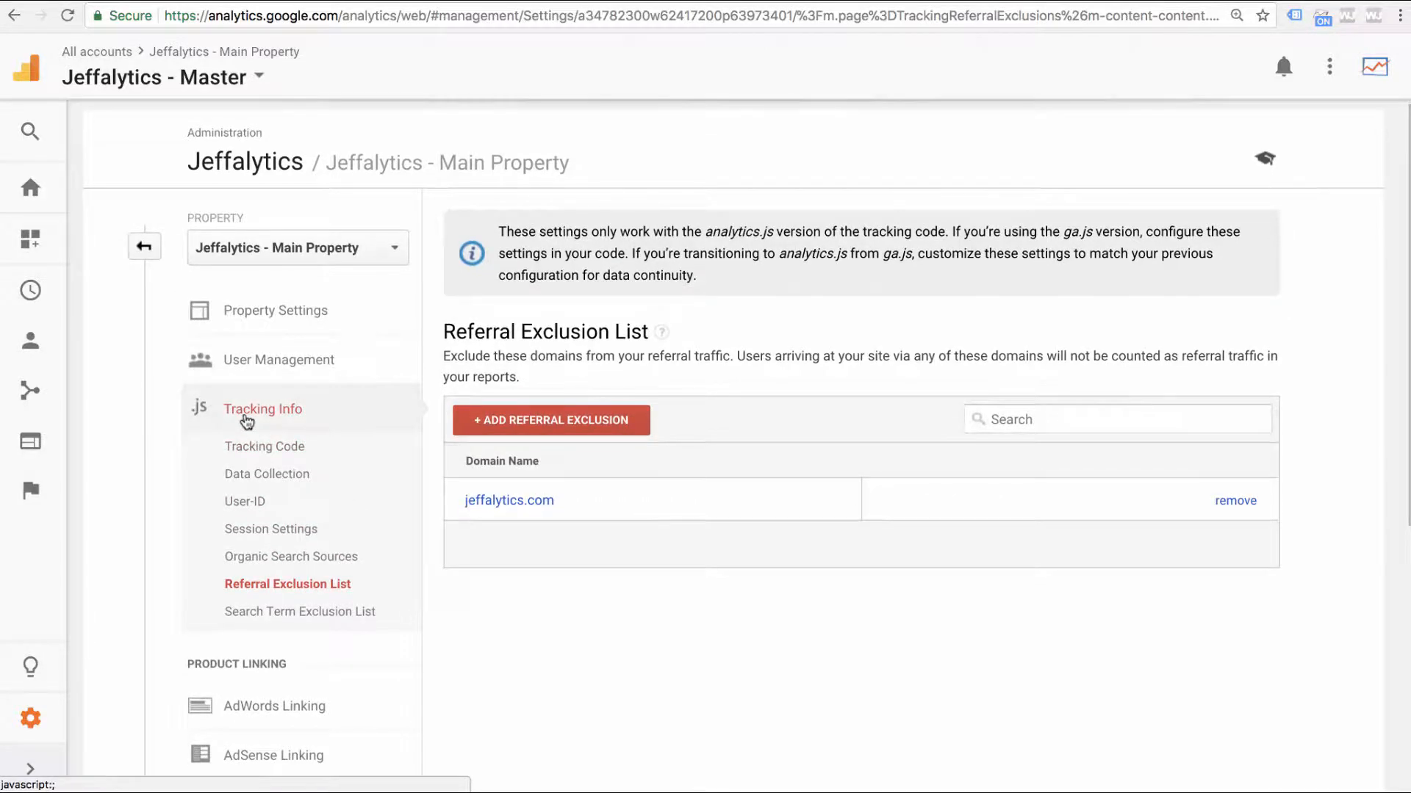
{"action": "left_click", "coordinate": [521, 426]}
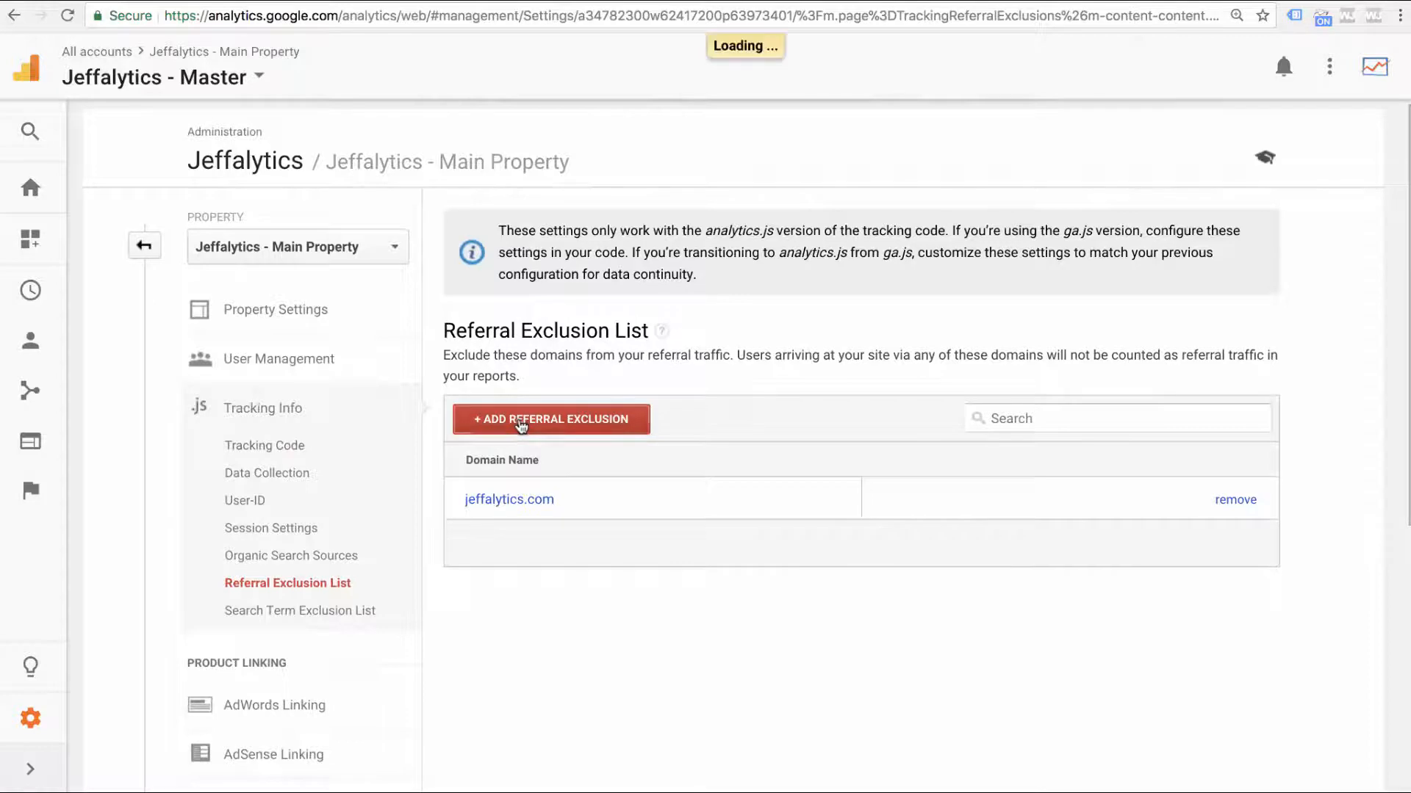
{"action": "left_click", "coordinate": [588, 412]}
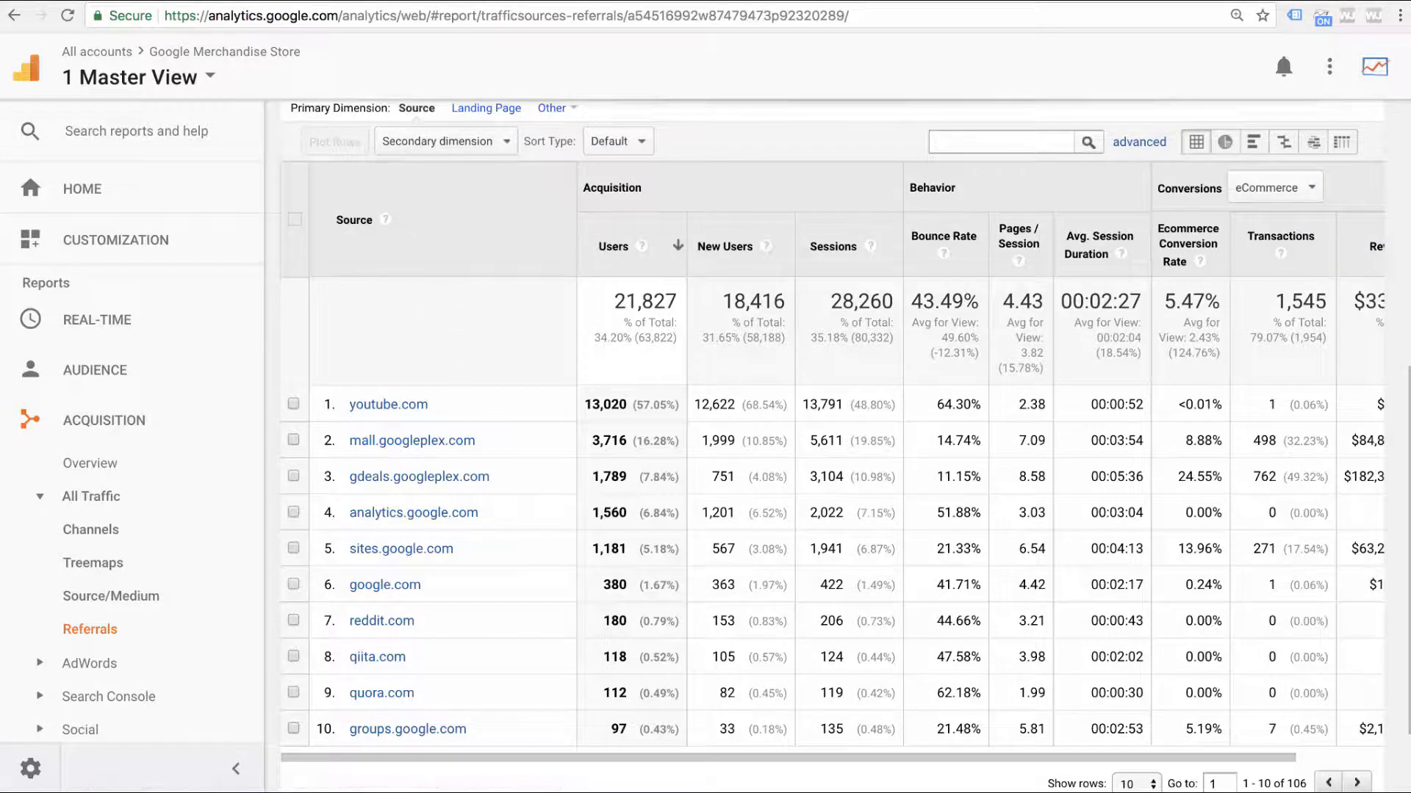
- Switch back to Google Tag Manager and change the untitled variable's Cookie Domain to jeffalytics.com
{"action": "left_click", "coordinate": [470, 2]}
{"action": "scroll", "coordinate": [573, 541], "scroll_direction": "down", "scroll_amount": 1}
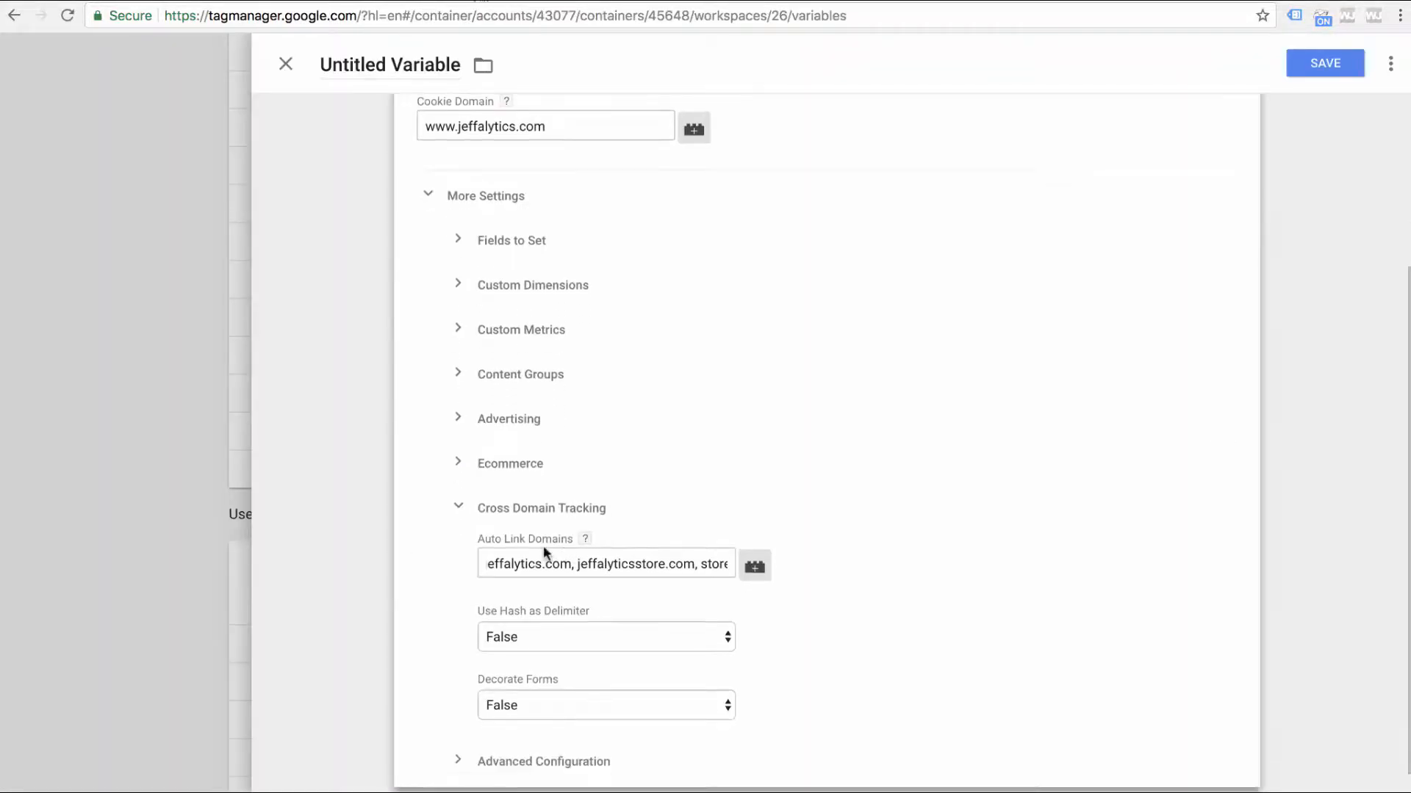
{"action": "scroll", "coordinate": [525, 563], "scroll_direction": "down", "scroll_amount": 1}
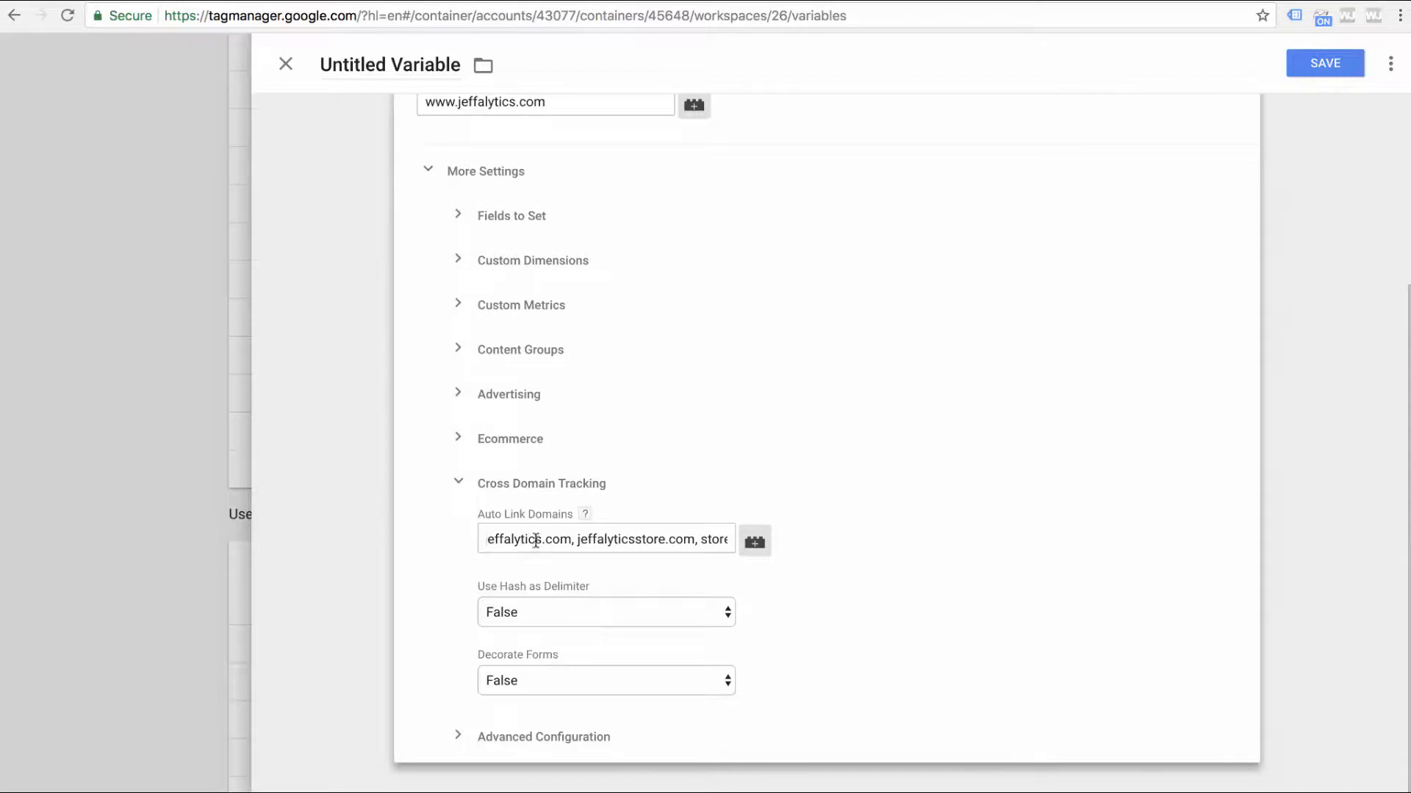
{"action": "scroll", "coordinate": [514, 450], "scroll_direction": "up", "scroll_amount": 5}
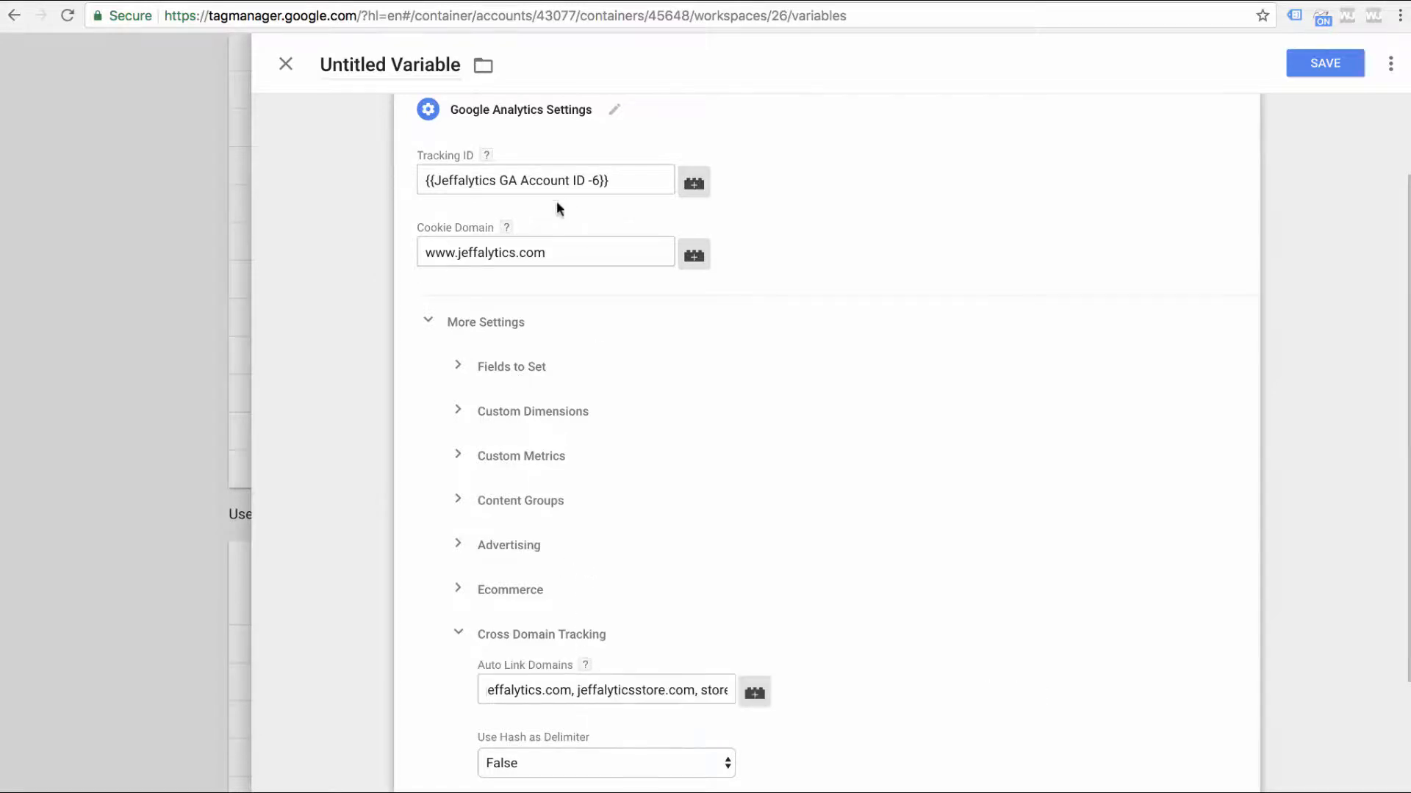
{"action": "left_click", "coordinate": [546, 252]}
{"action": "left_click", "coordinate": [561, 690]}
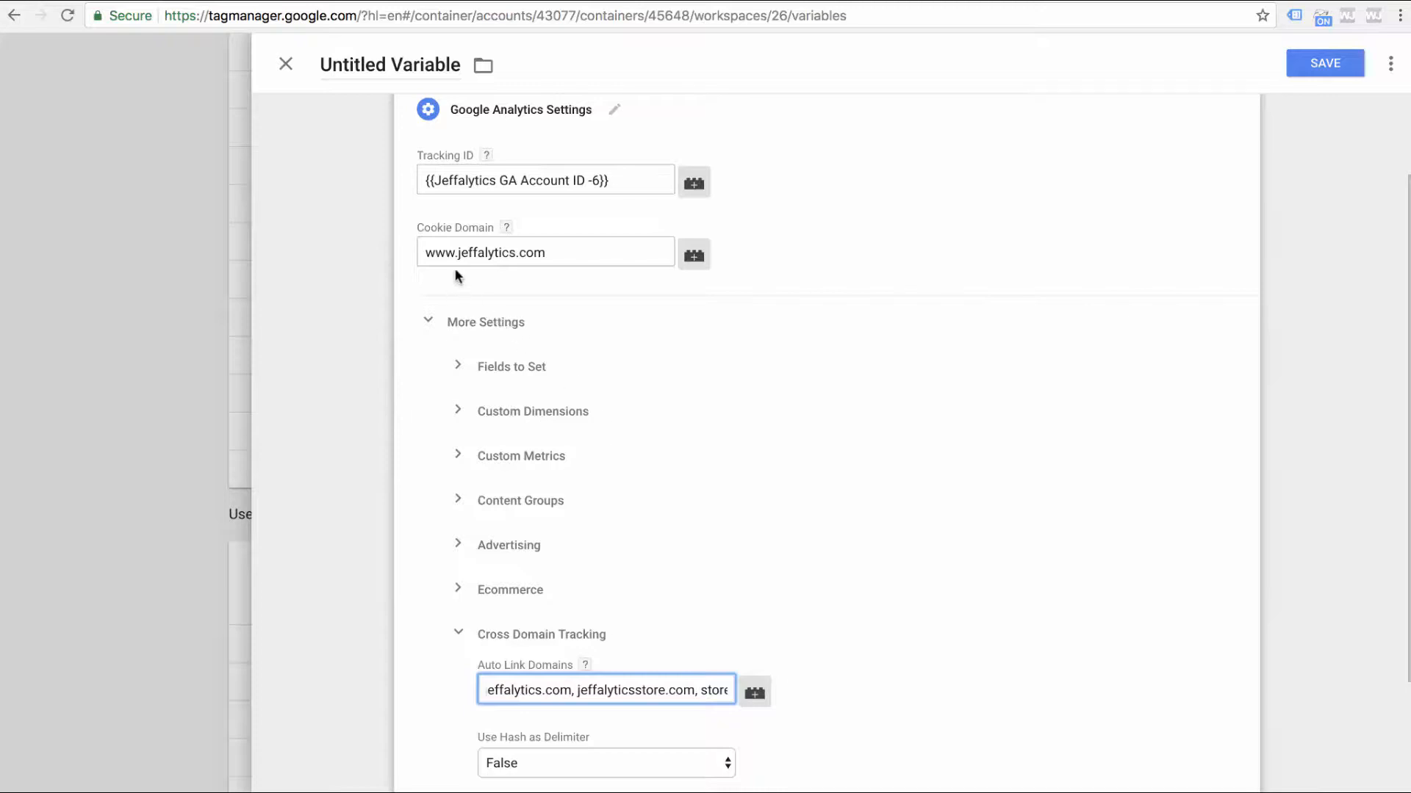
{"action": "left_click_drag", "start_coordinate": [451, 252], "coordinate": [385, 246]}
{"action": "key", "text": "BackSpace"}
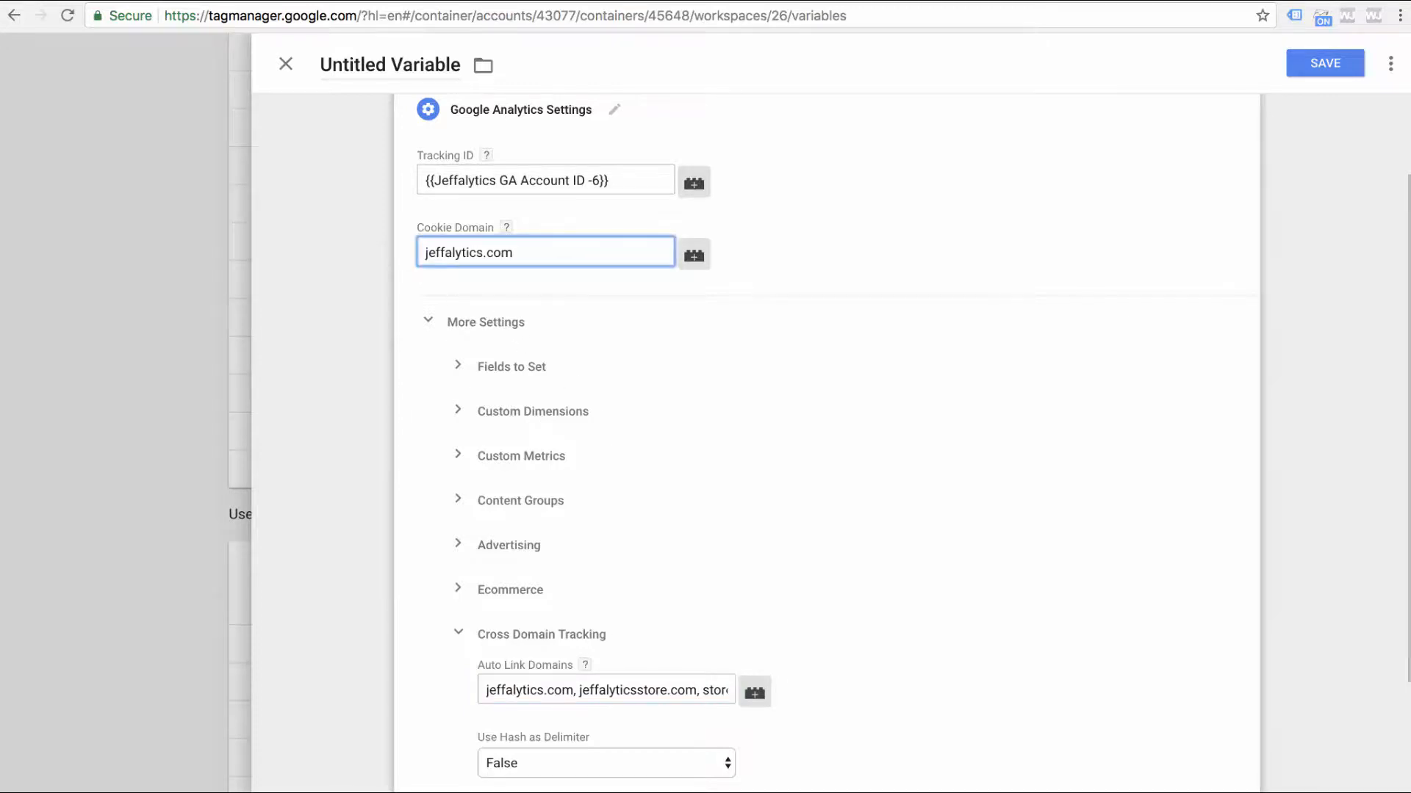